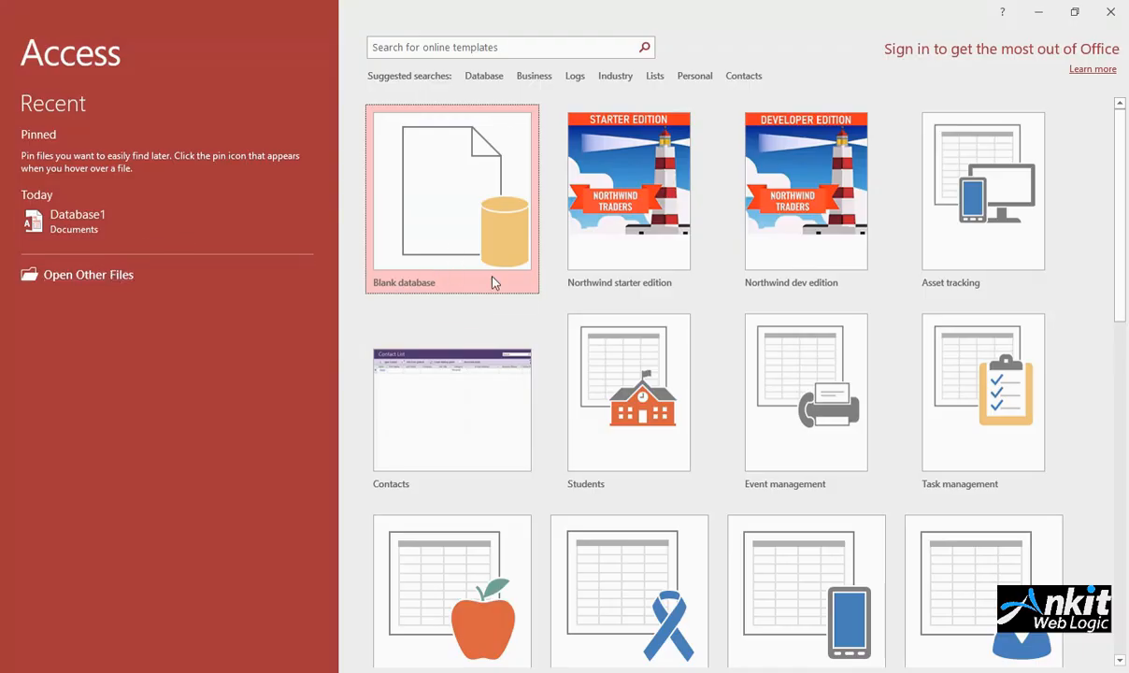
Step: Create a blank database named Database2.accdb in the Documents folder
scroll(744, 480, "down", 2)
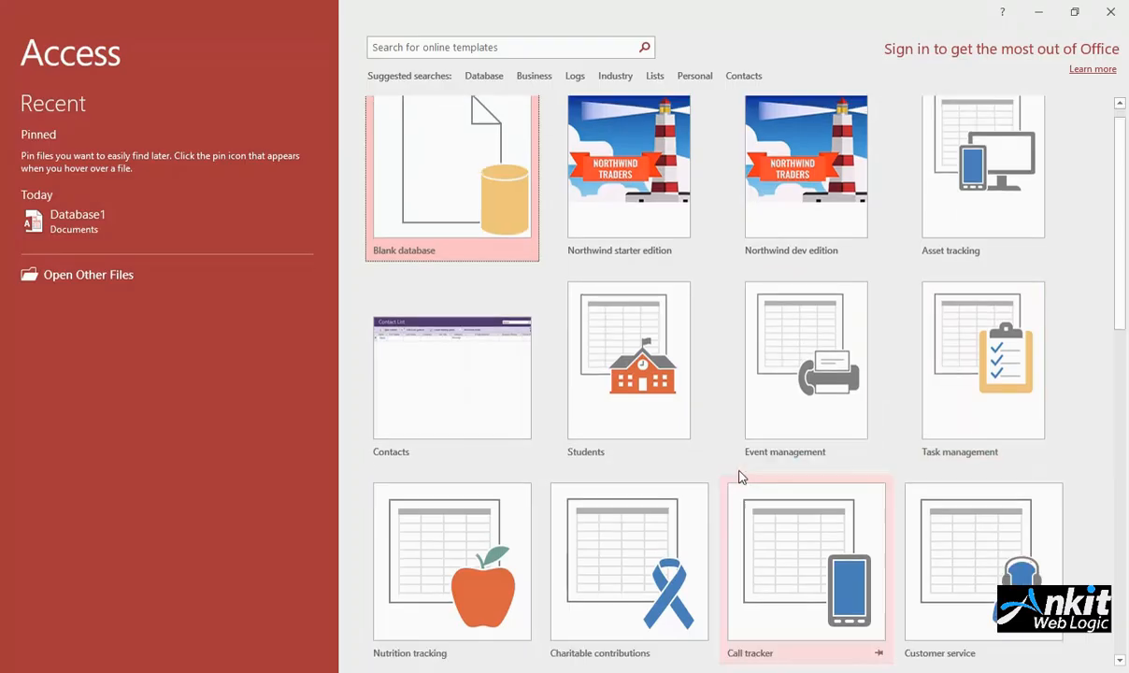
scroll(740, 485, "down", 4)
scroll(602, 462, "up", 6)
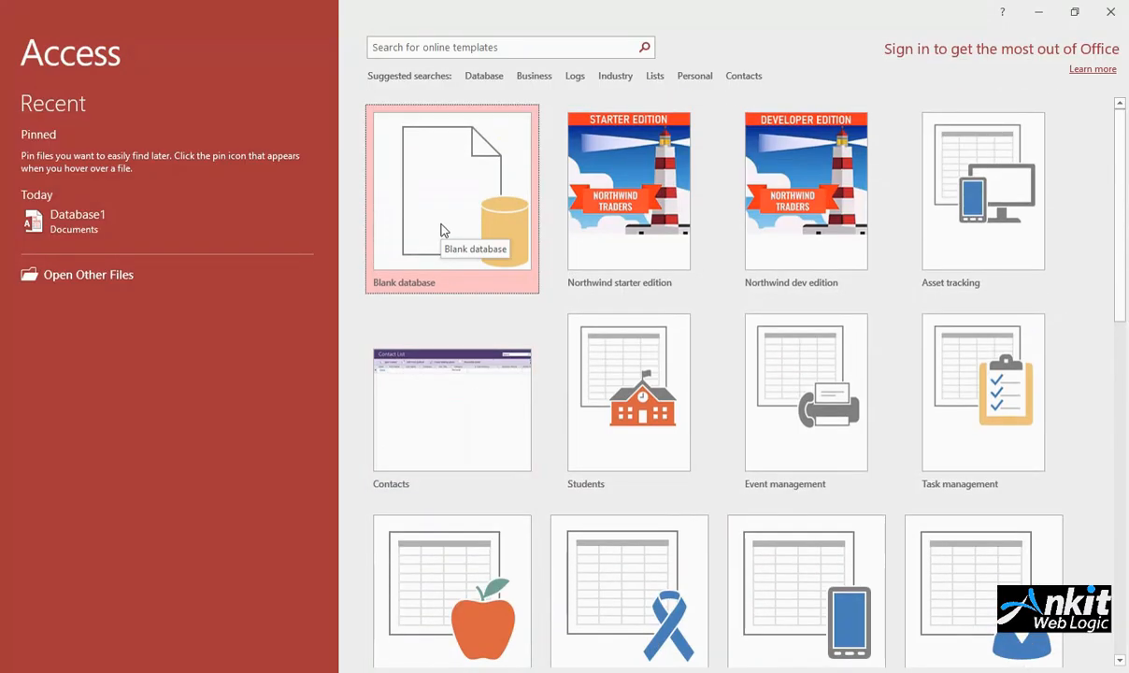
left_click(443, 229)
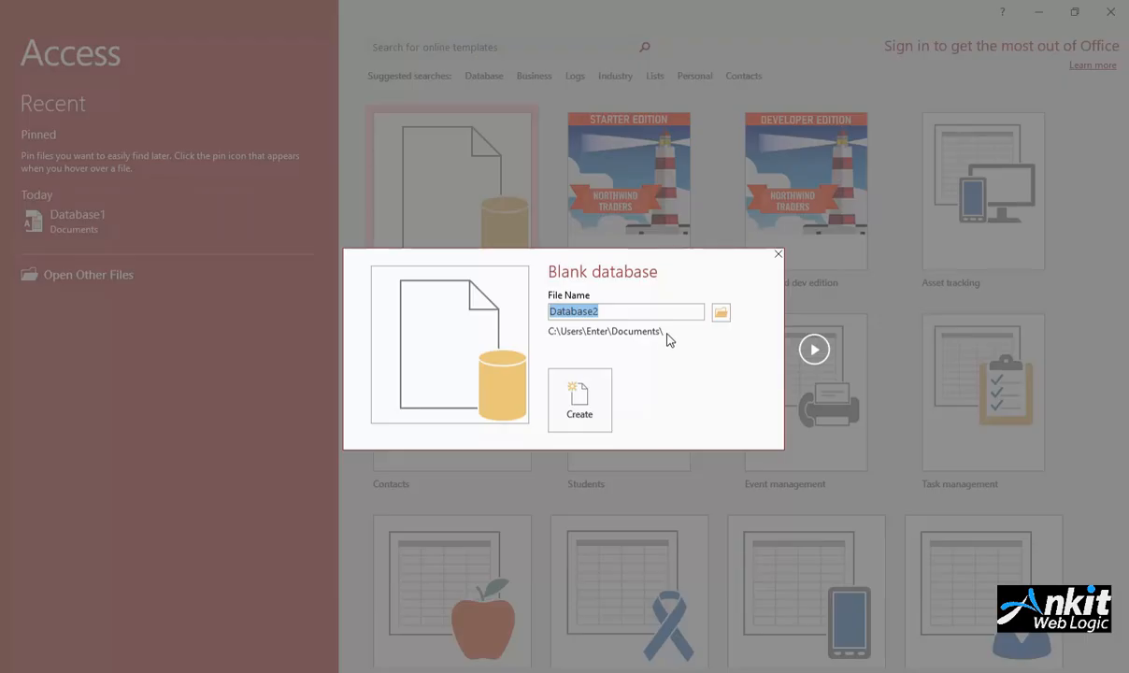
left_click(717, 312)
left_click(443, 349)
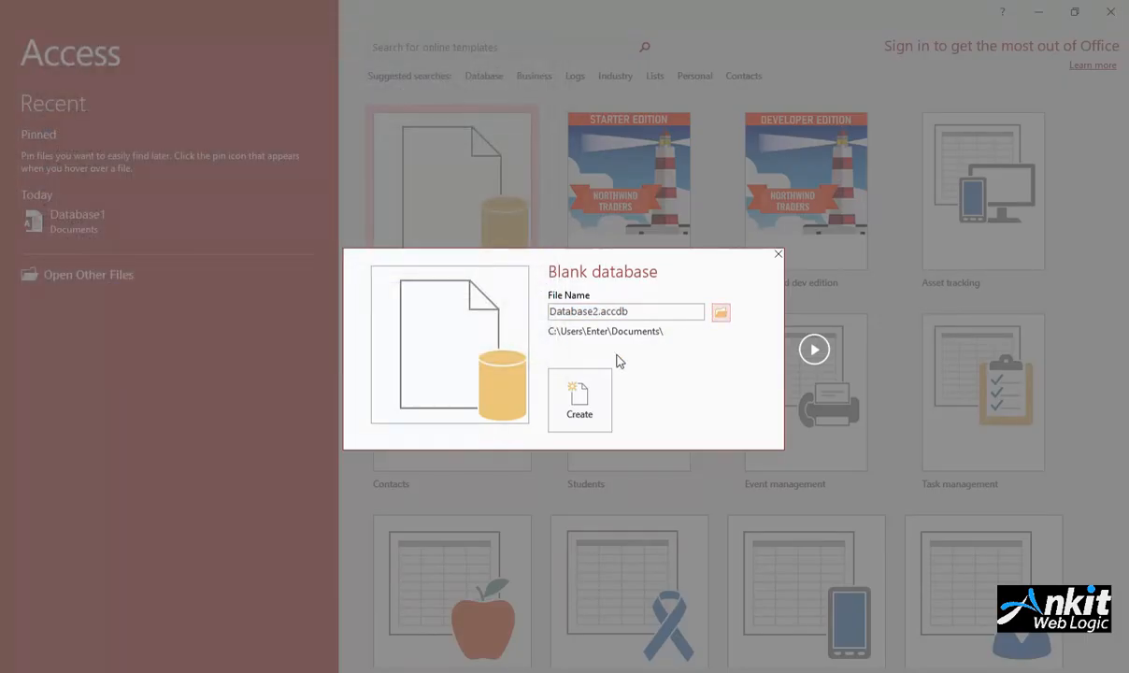
left_click(580, 399)
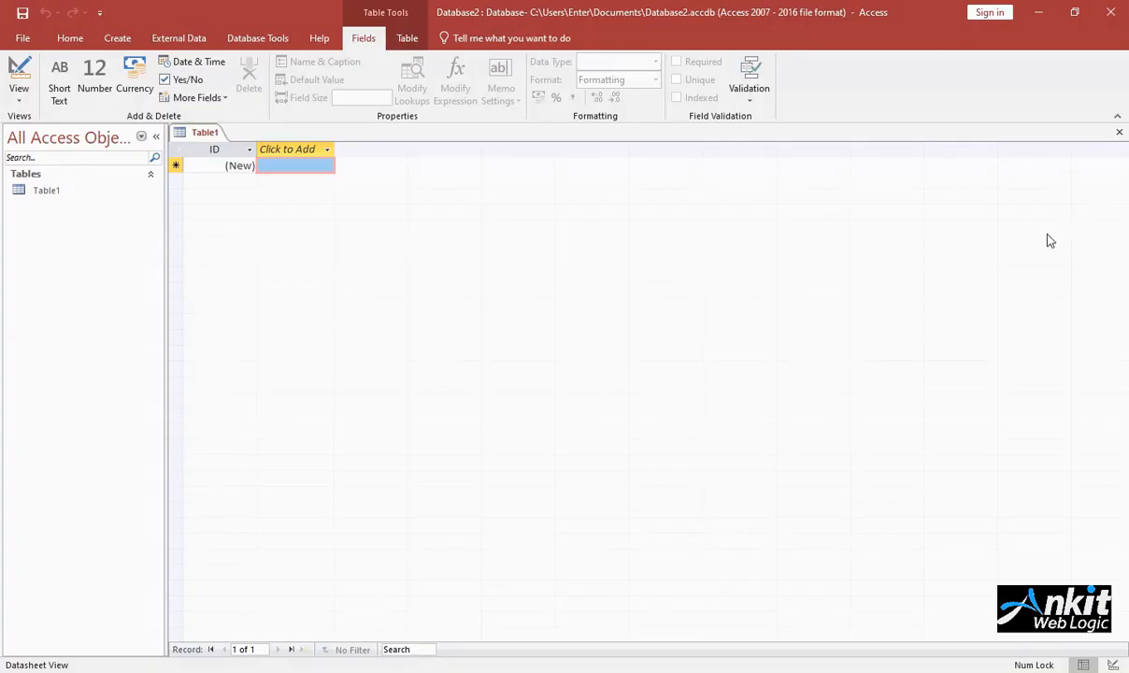
left_click(63, 35)
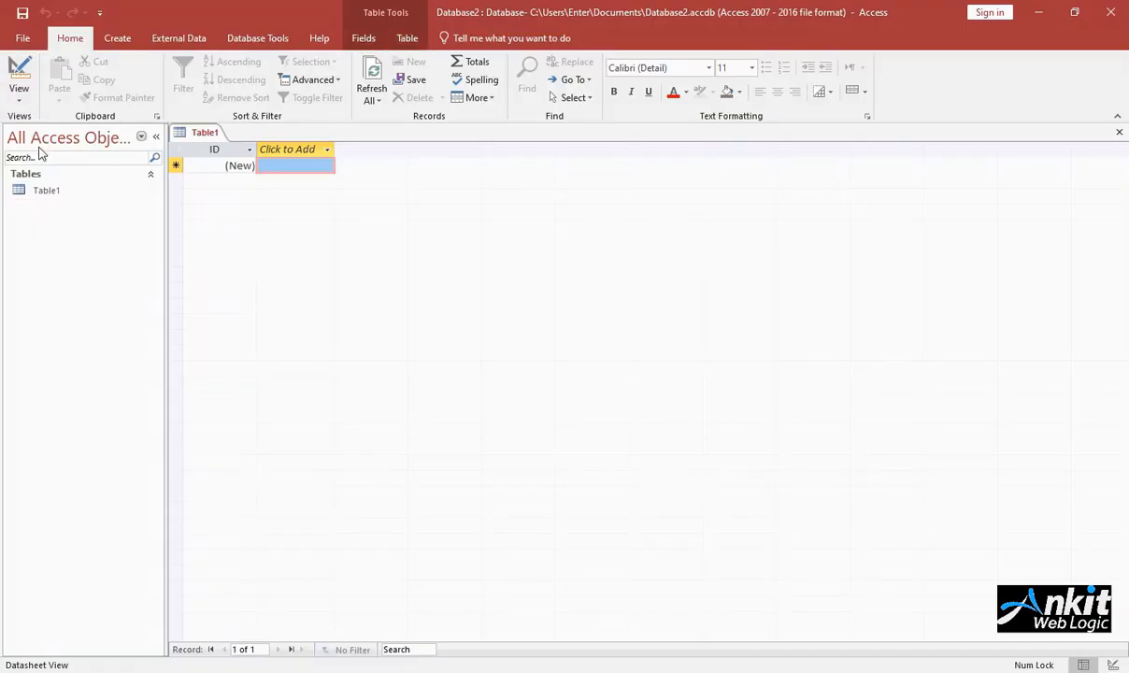
left_click(46, 193)
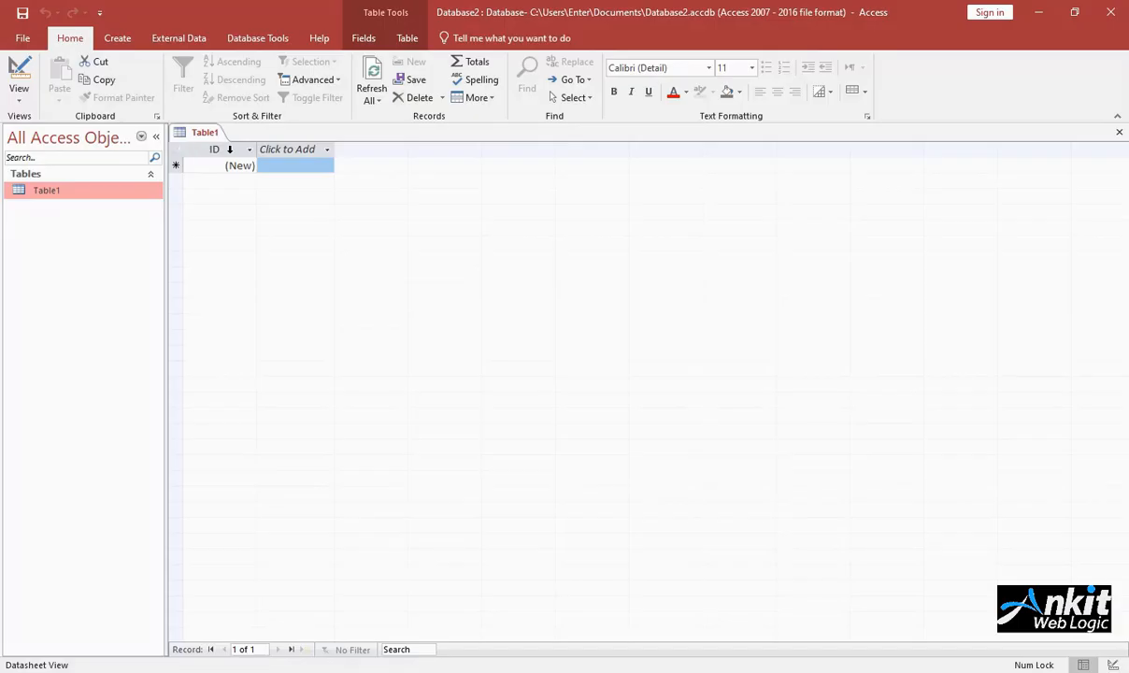
left_click(283, 165)
left_click(293, 149)
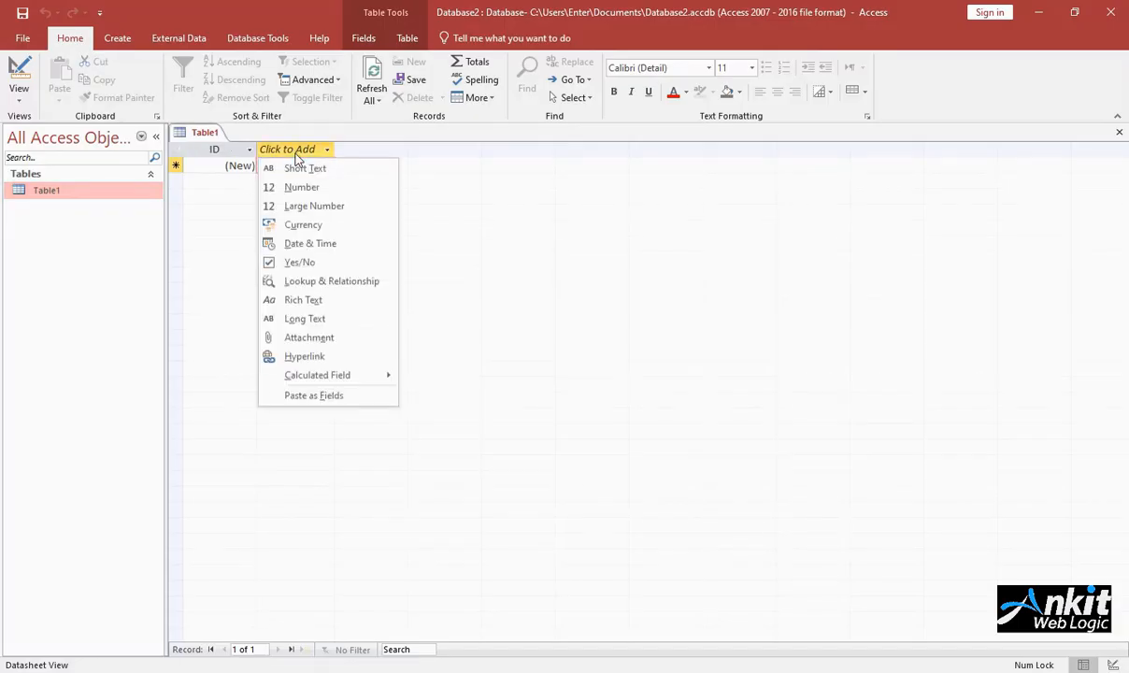
left_click(212, 196)
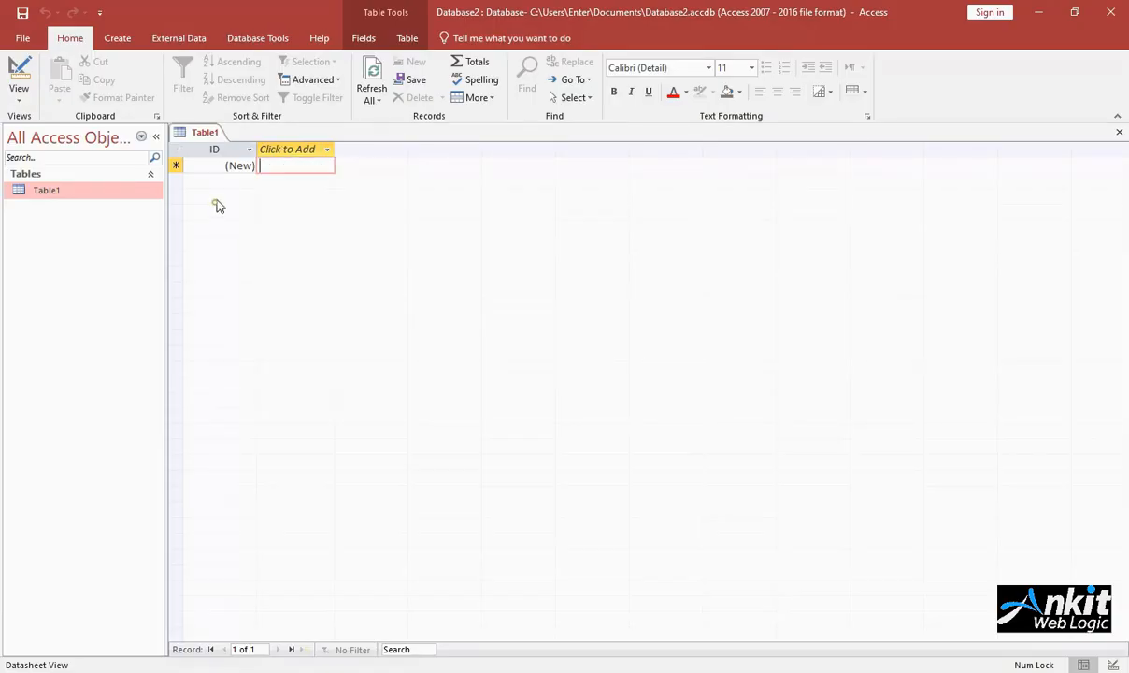
left_click(280, 150)
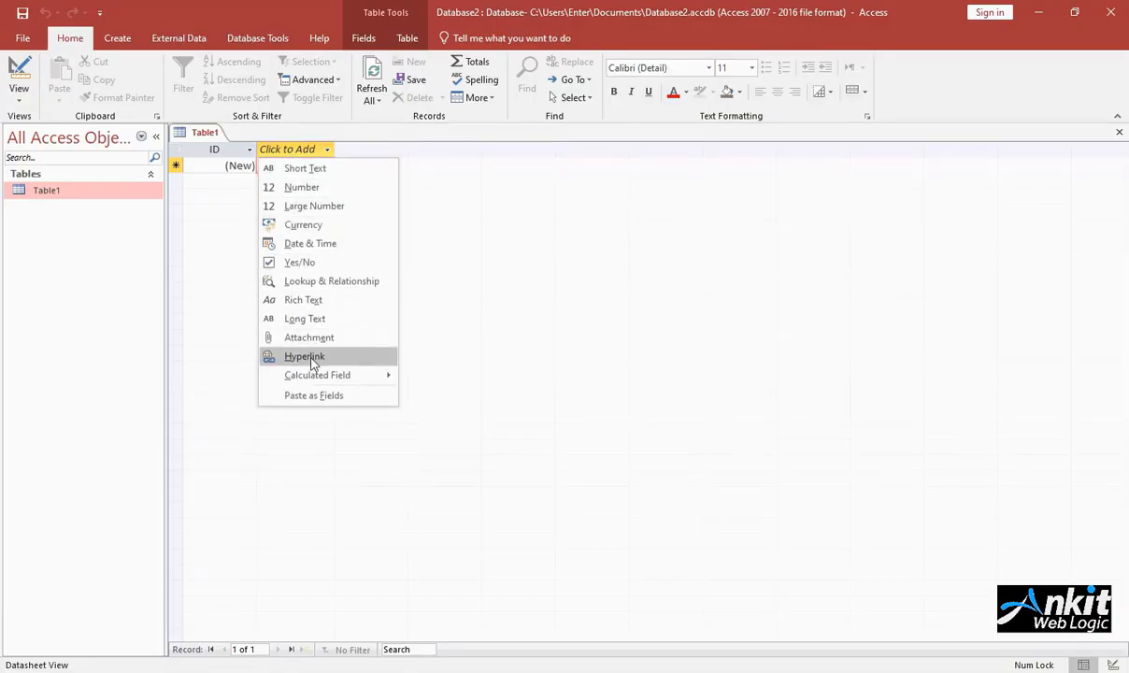
left_click(343, 159)
Step: Add a Short Text field called name after the ID field in Table1
left_click(327, 150)
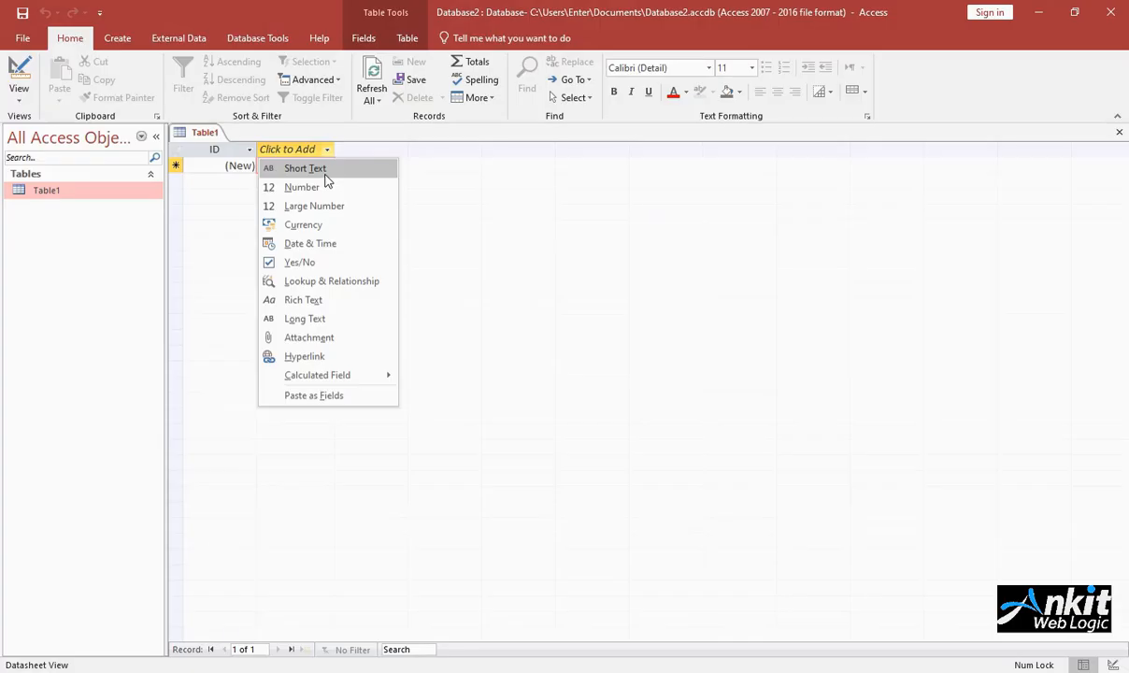
left_click(325, 173)
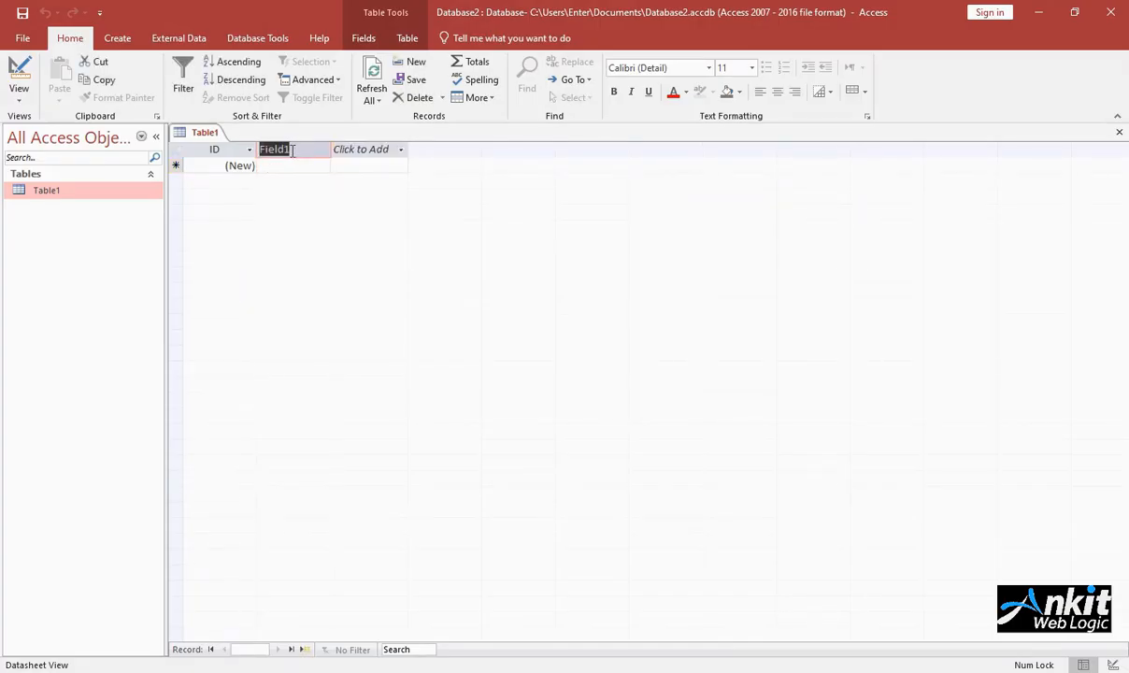
type("name")
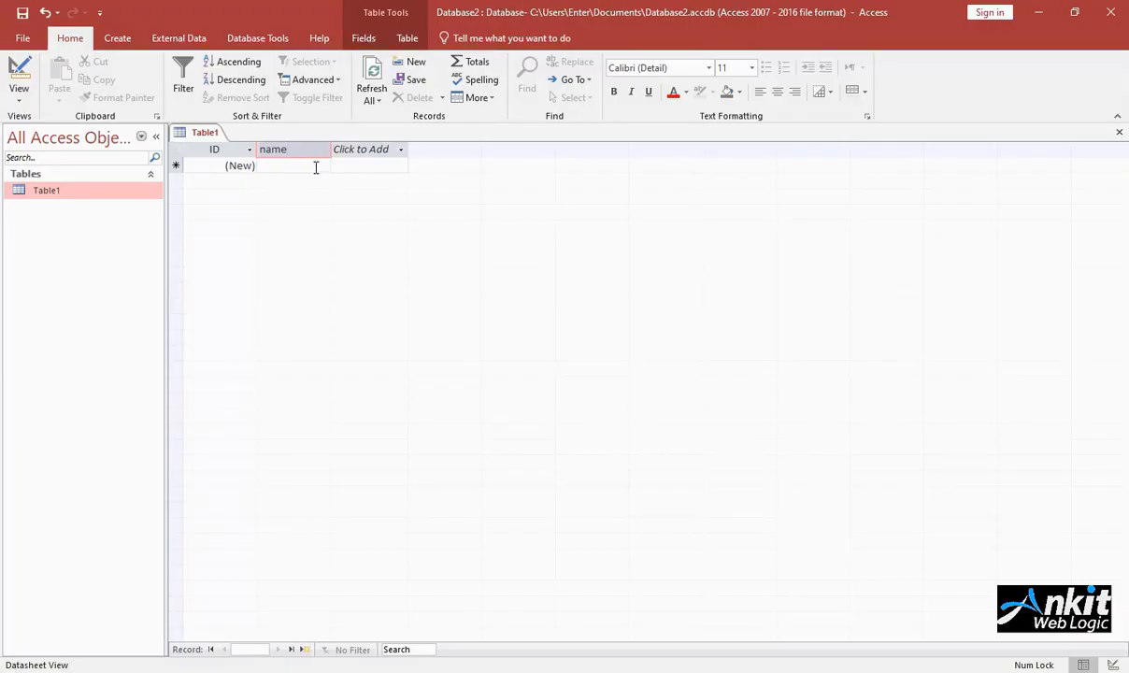
left_click(315, 169)
Step: Add a Number field called eng after the name field
left_click(377, 151)
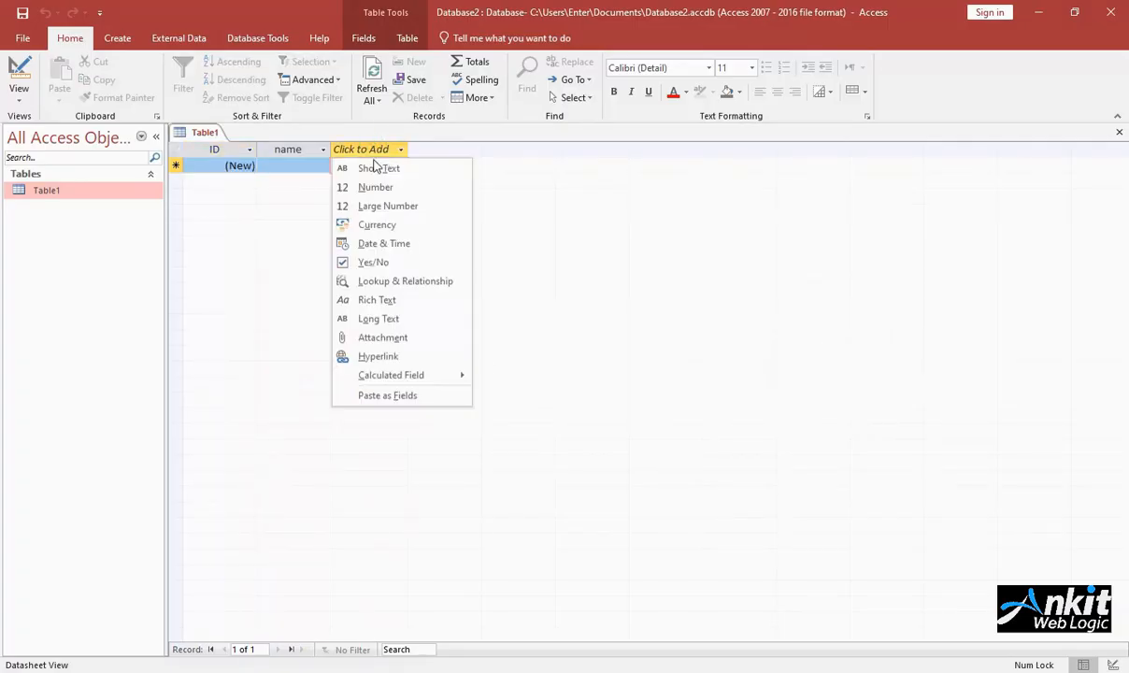
left_click(319, 169)
left_click(390, 152)
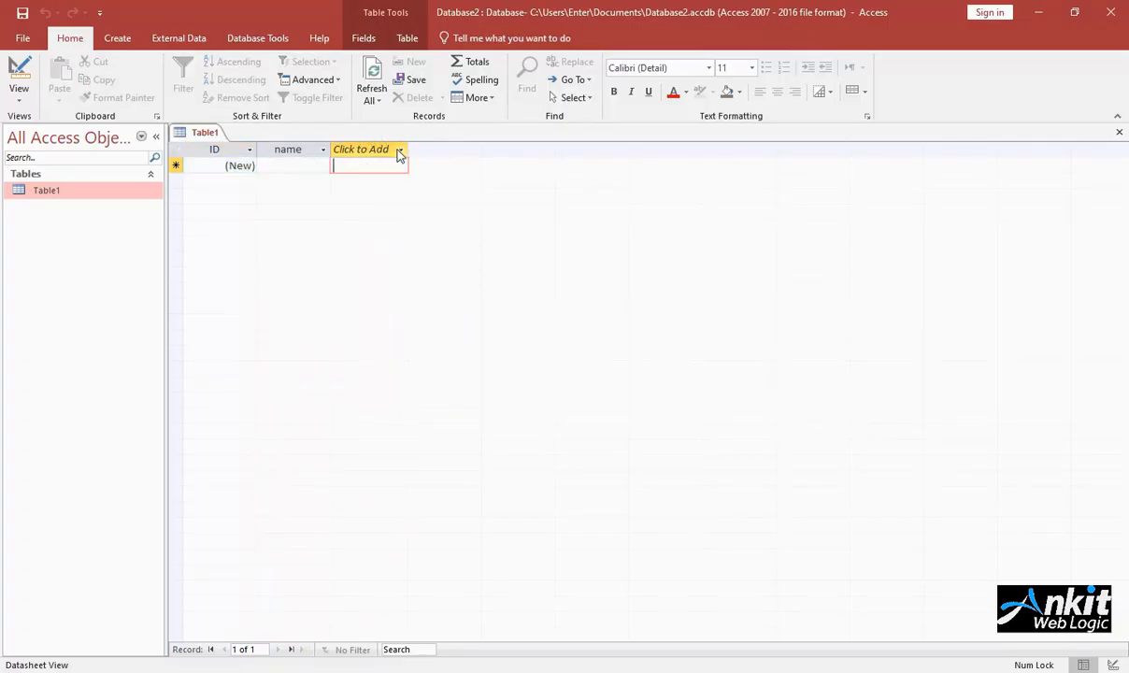
left_click(391, 191)
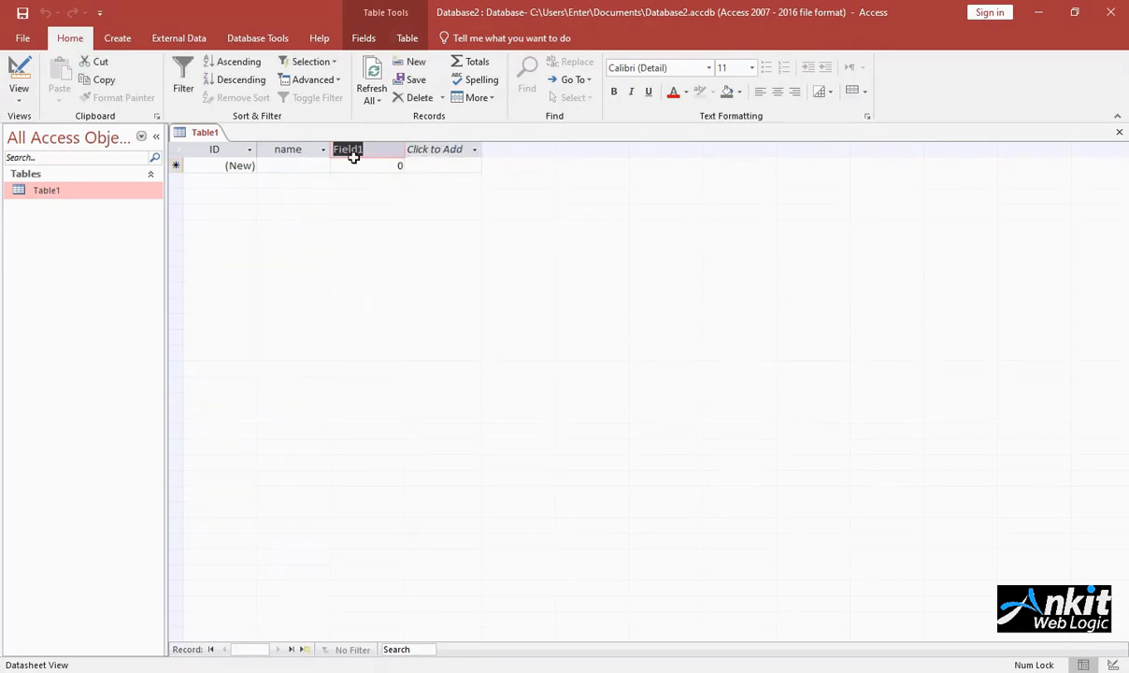
type("eng")
Step: Add two more Number fields after eng, called hindi and math
left_click(432, 149)
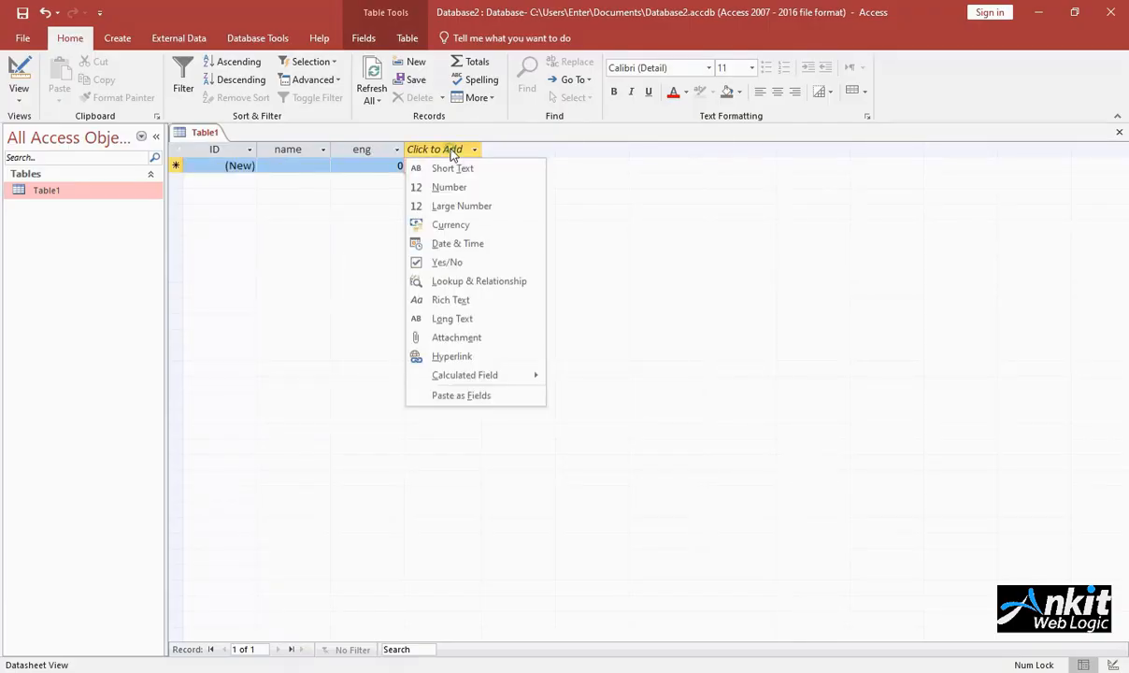
left_click(450, 190)
type("hindi")
left_click(510, 149)
left_click(513, 188)
type("math")
left_click(590, 166)
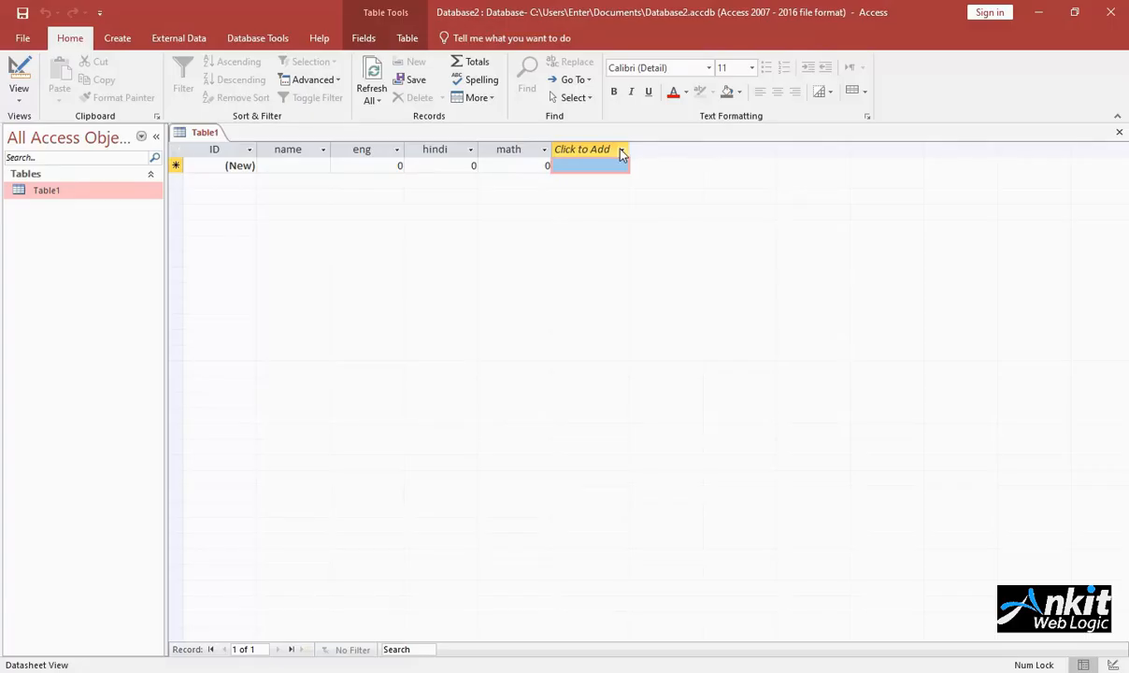
Step: Add a Yes/No field called Result after the math field
left_click(621, 150)
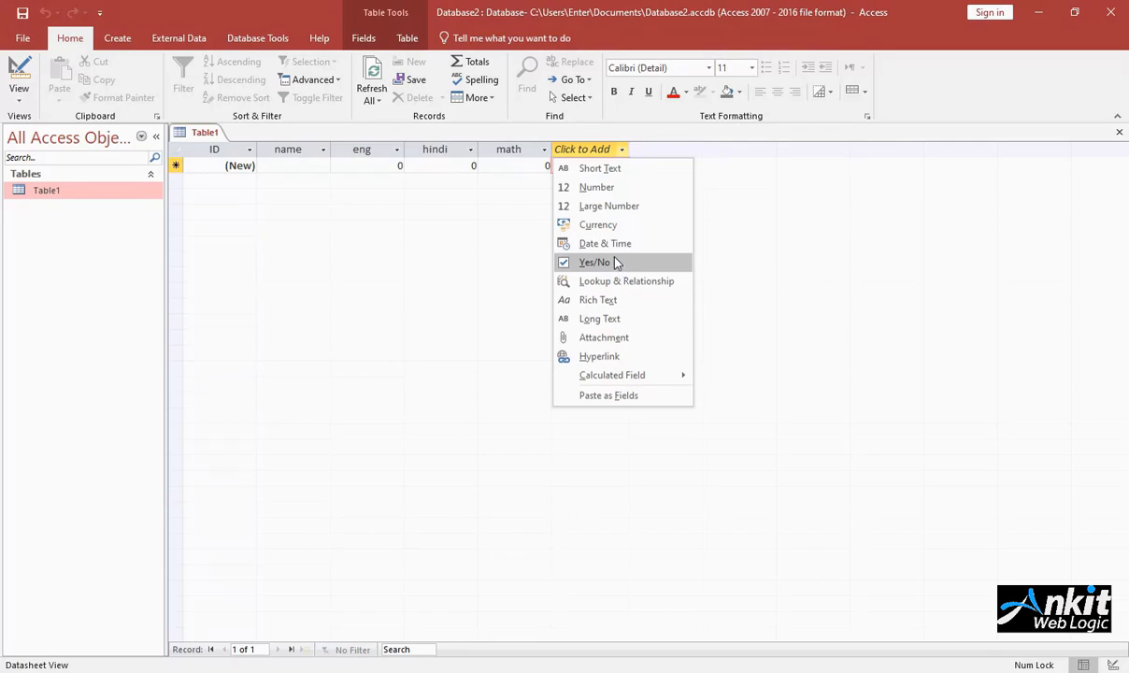
left_click(612, 261)
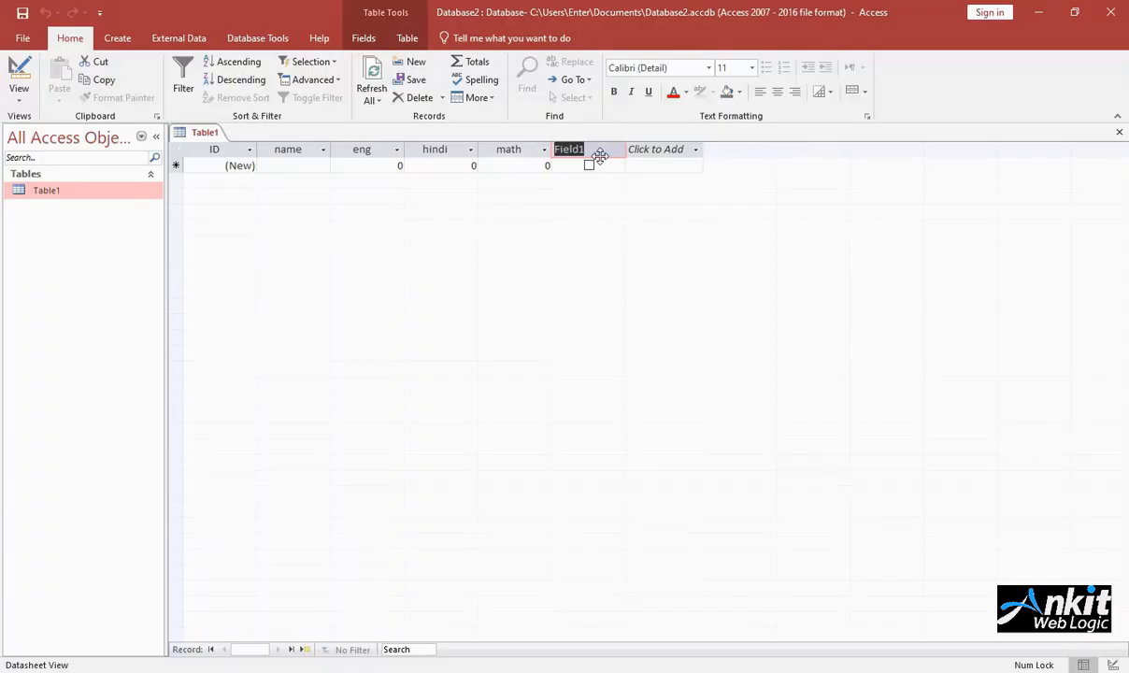
type("Result")
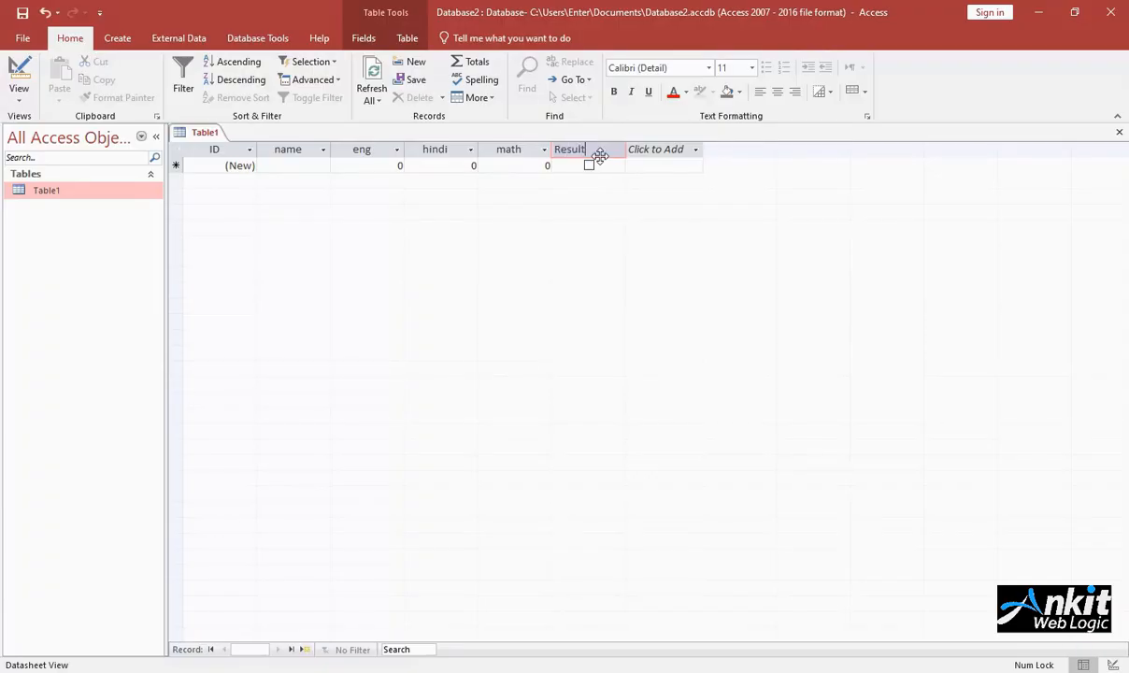
key("Return")
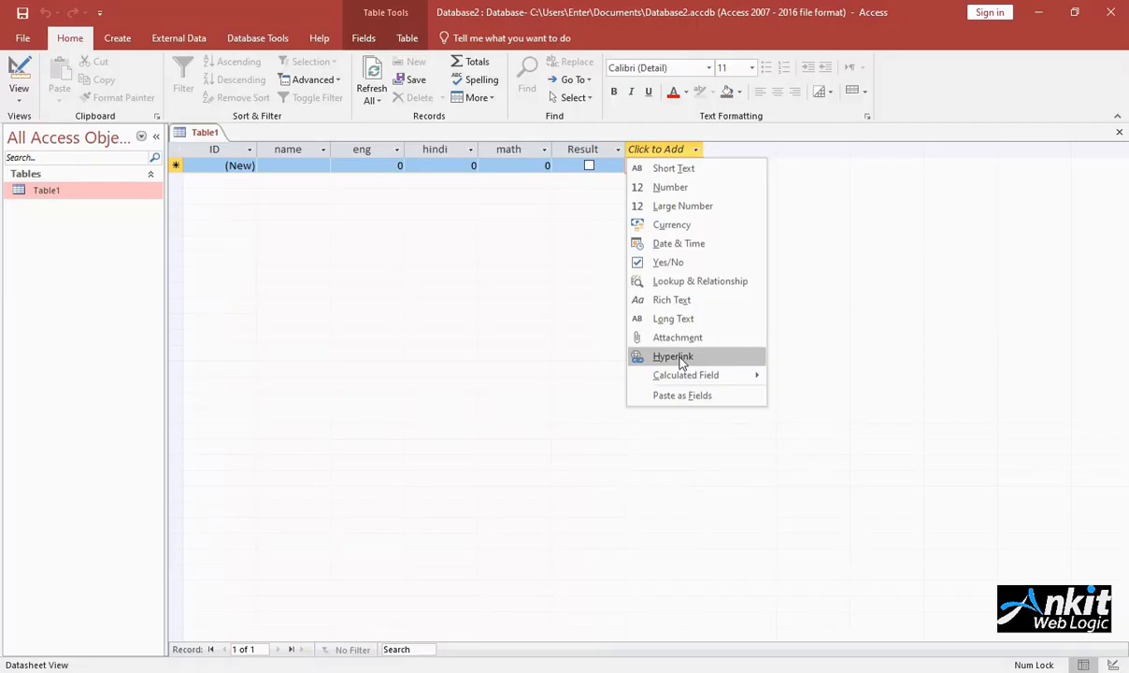
mouse_move(688, 374)
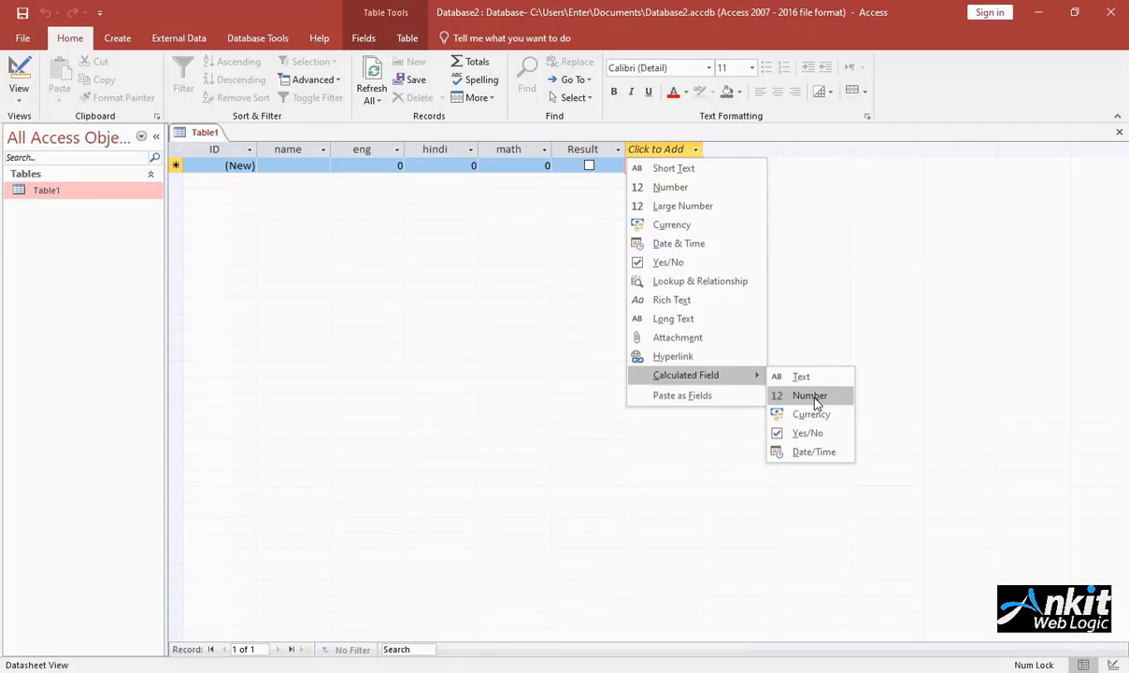
left_click(300, 165)
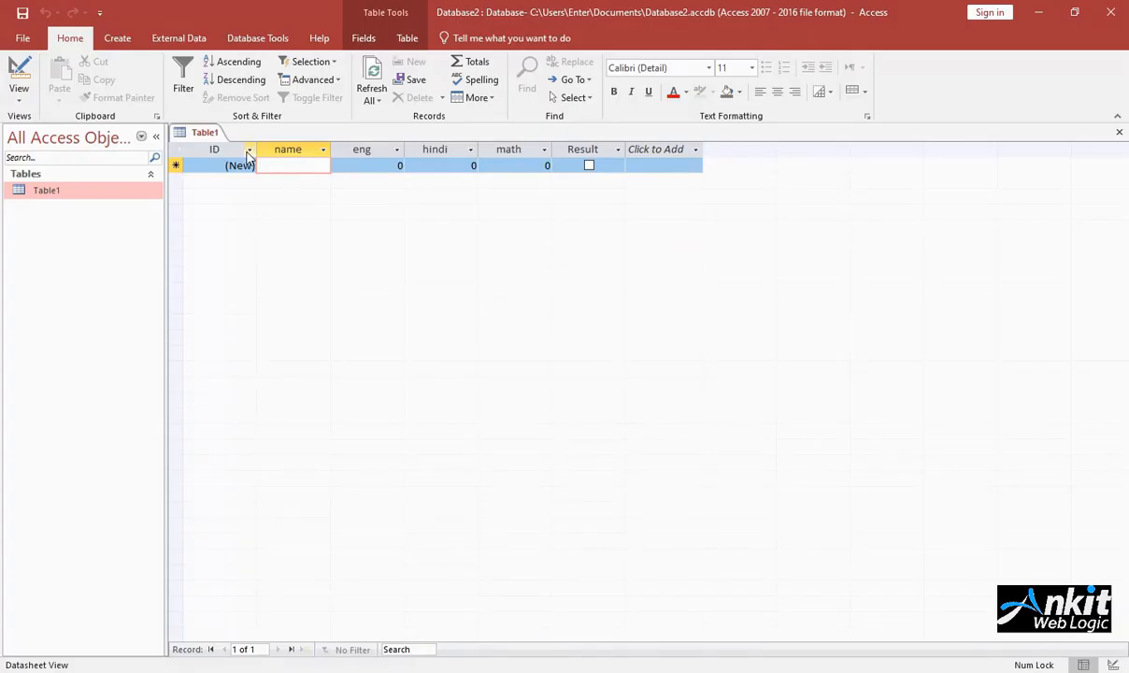
left_click(248, 151)
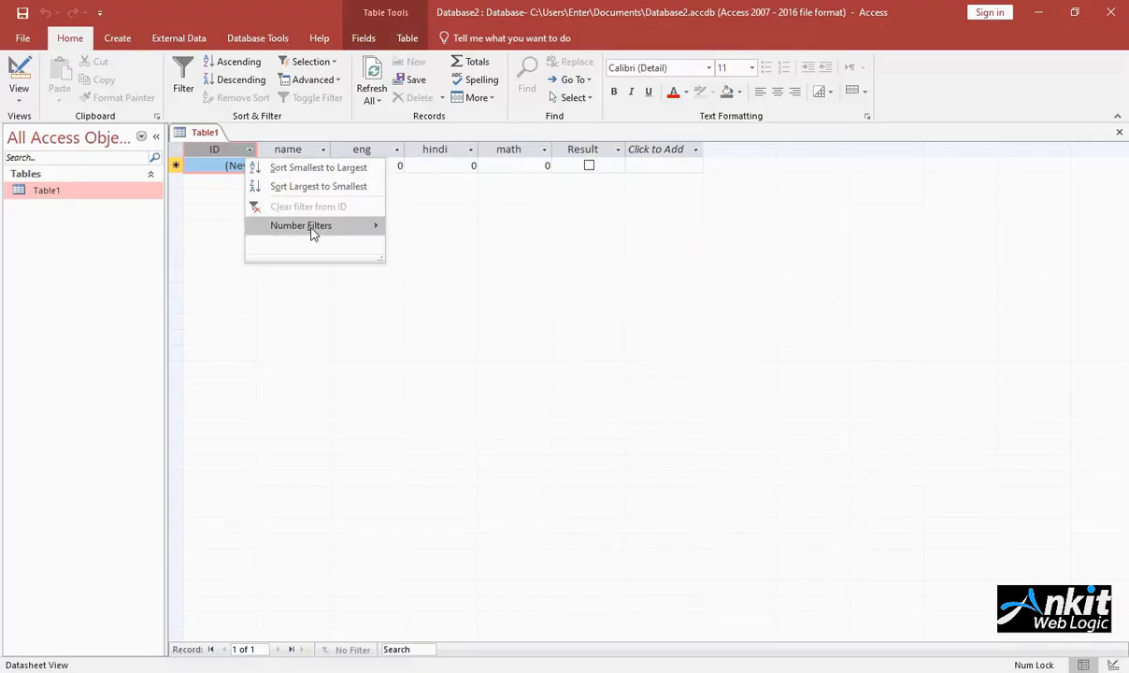
mouse_move(326, 233)
left_click(221, 222)
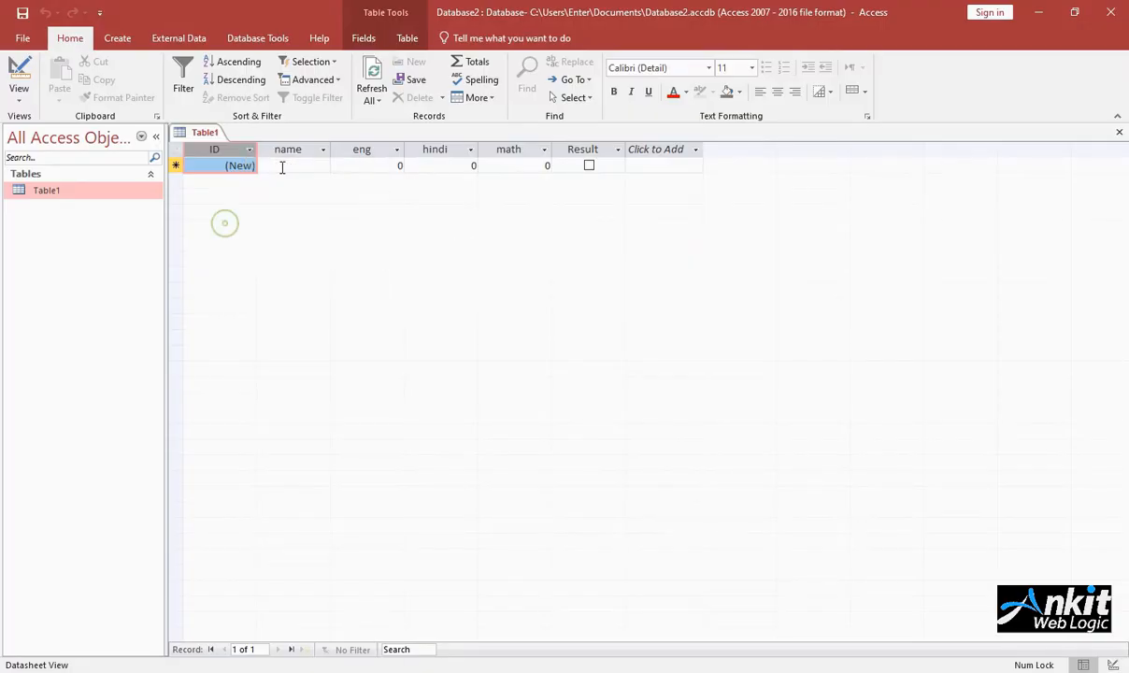
Step: Enter four records with a, b, c and d in the name field
left_click(320, 168)
type("a")
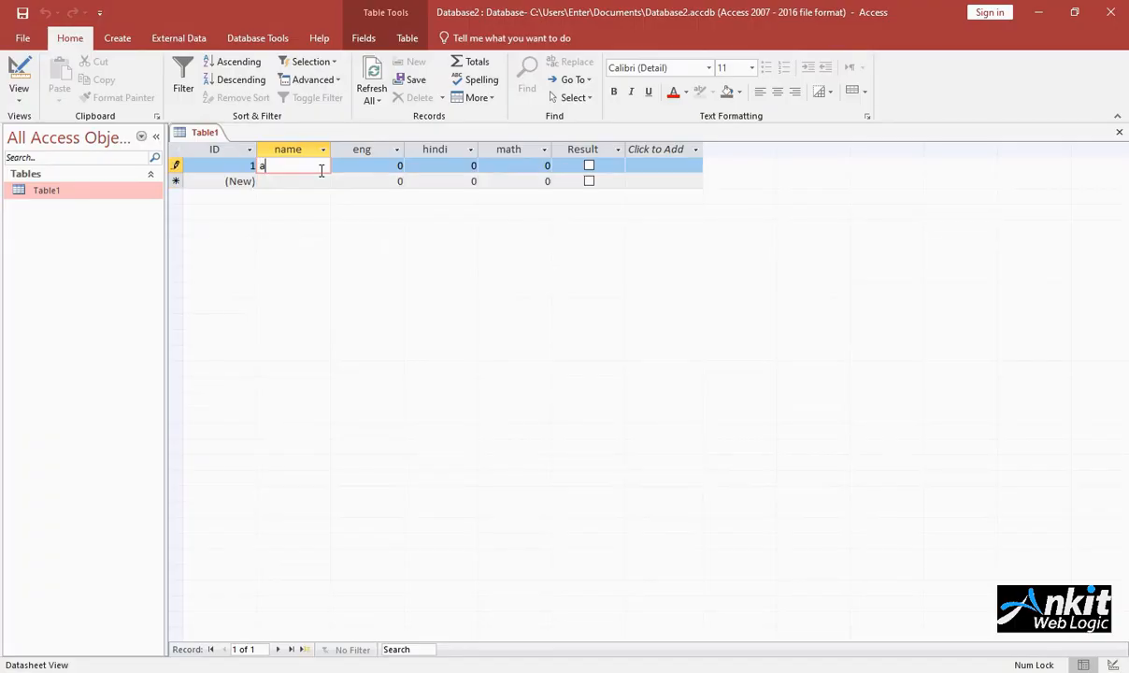
key("Down")
type("b")
key("Down")
type("c")
key("Down")
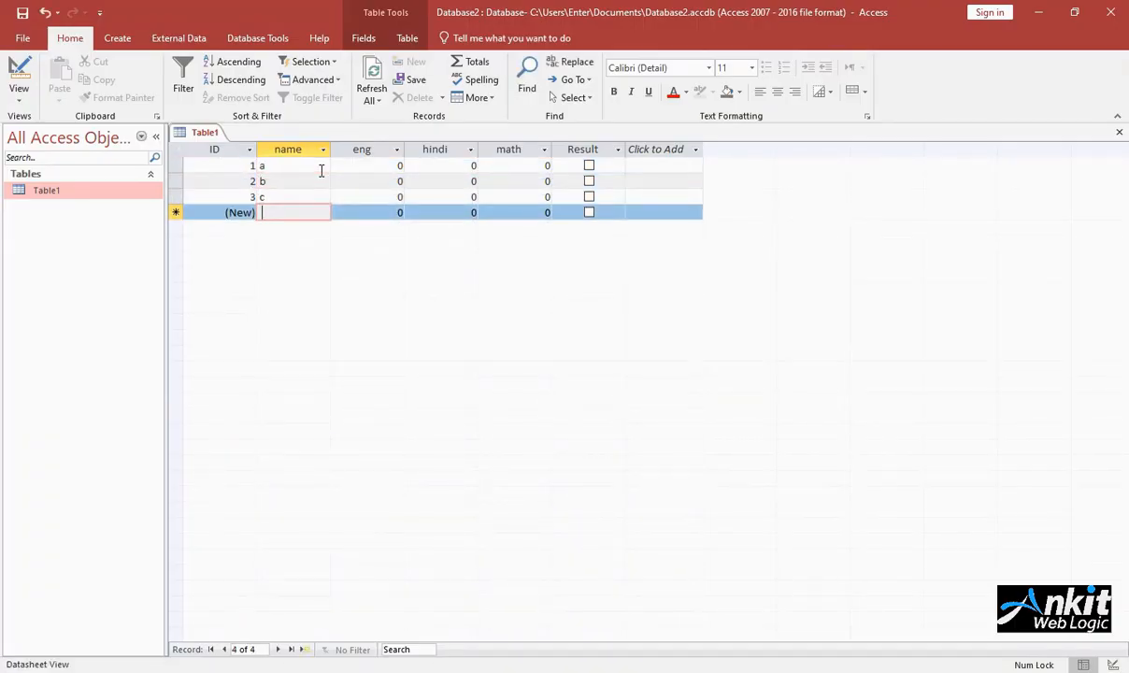
type("d")
Step: Fill in the eng marks for records a to d with 45, 67, 35 and 78
key("Tab")
key("Tab")
key("Up")
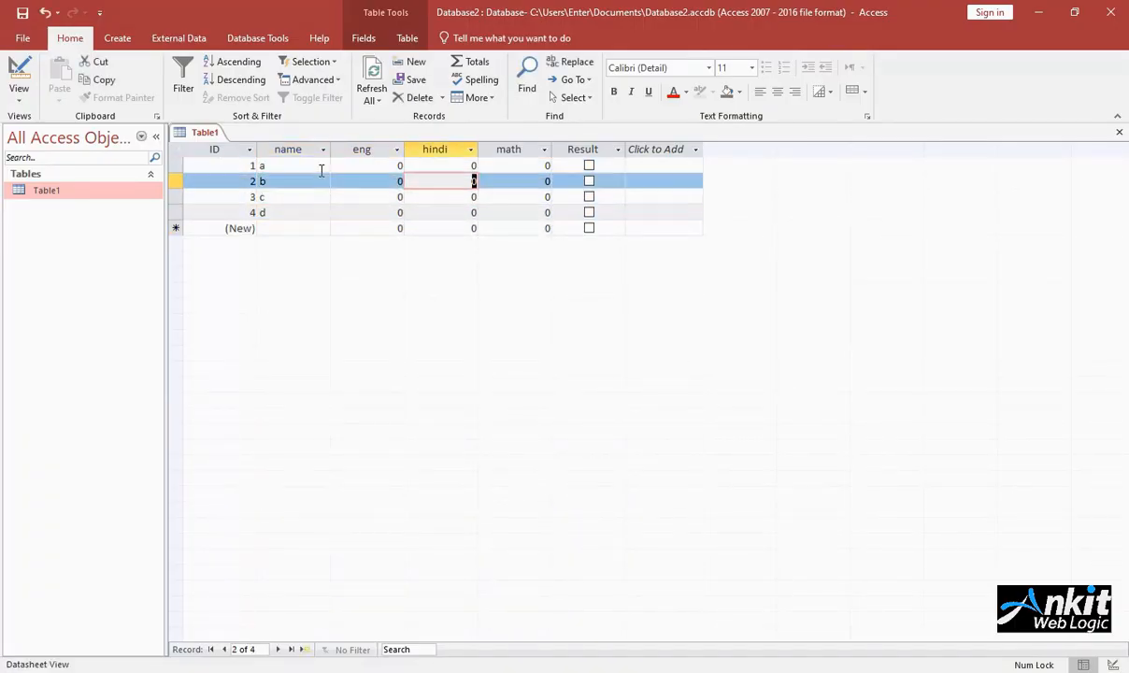
key("Up")
key("Up")
key("Left")
type("45")
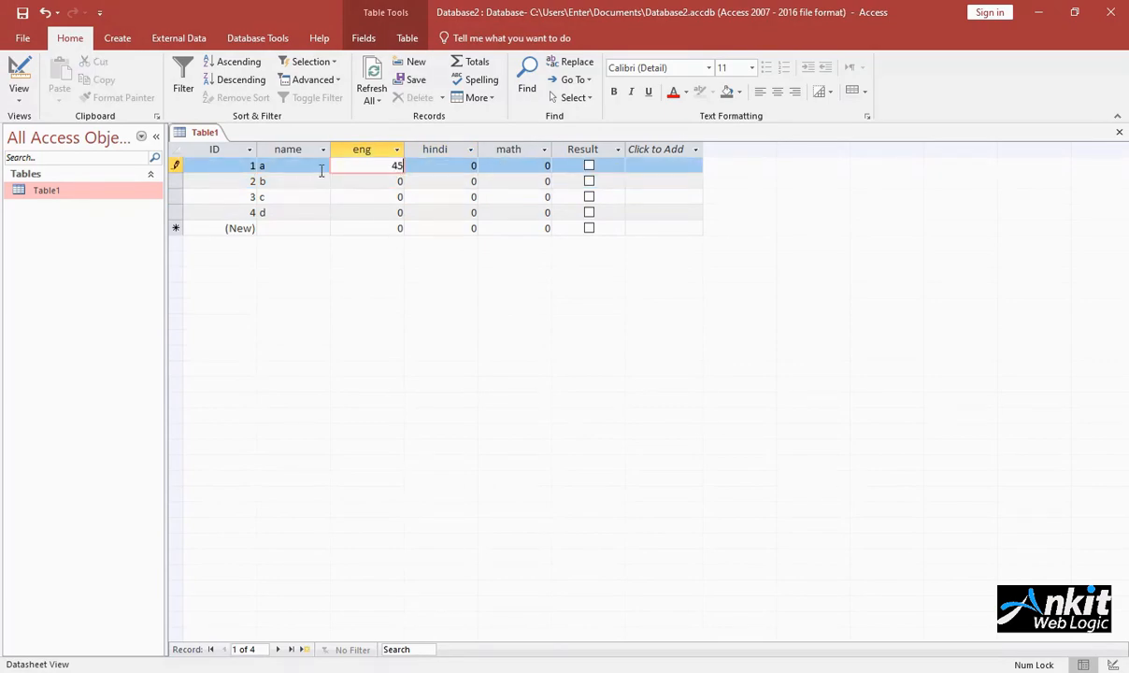
key("Down")
type("67")
key("Down")
type("35")
key("Down")
Step: Fill in records a to d with hindi marks 56, 89, 43, 68 and math marks 69, 66, 55, 33
key("Tab")
key("Up")
key("Up")
key("Up")
type("576")
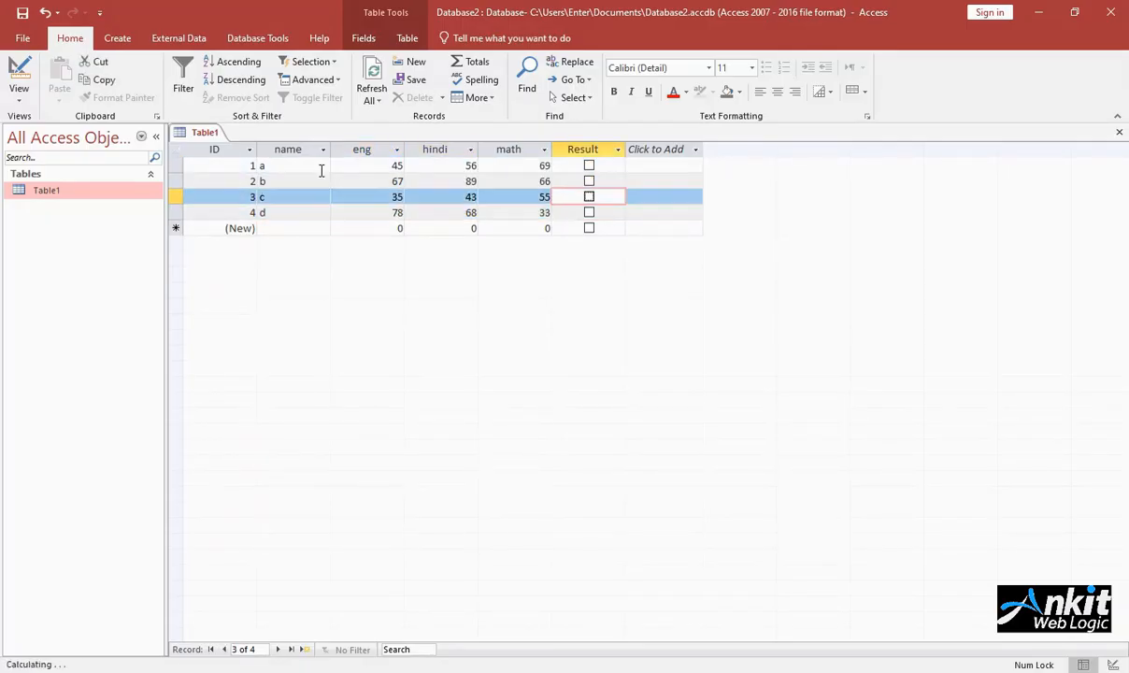
Step: Mark Result as Yes for records a, b and d, leaving record c unchecked
key("Up")
key("Up")
key("space")
key("Down")
key("space")
key("Down")
key("Down")
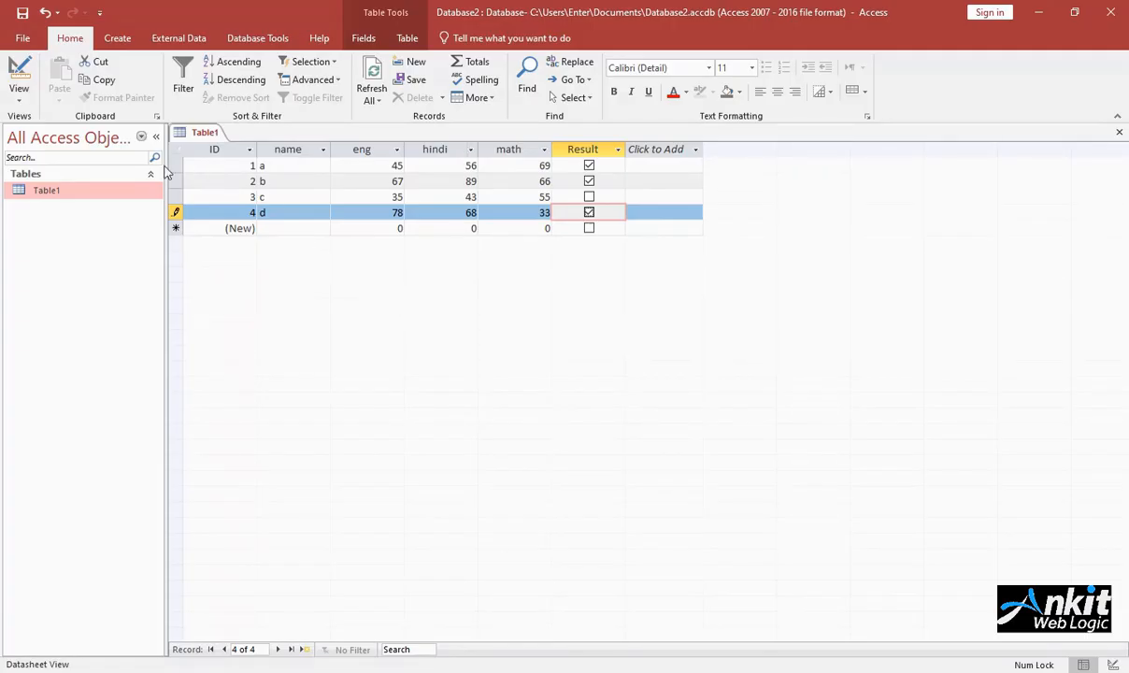
Step: Save the table under the name student class10
right_click(195, 132)
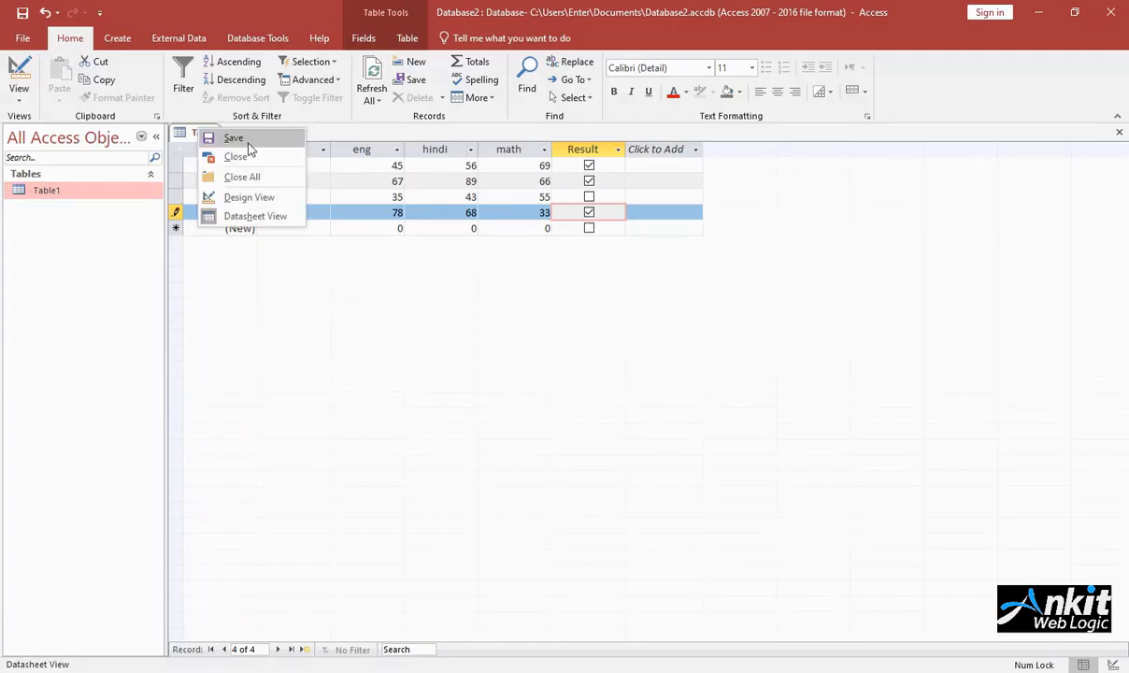
left_click(234, 139)
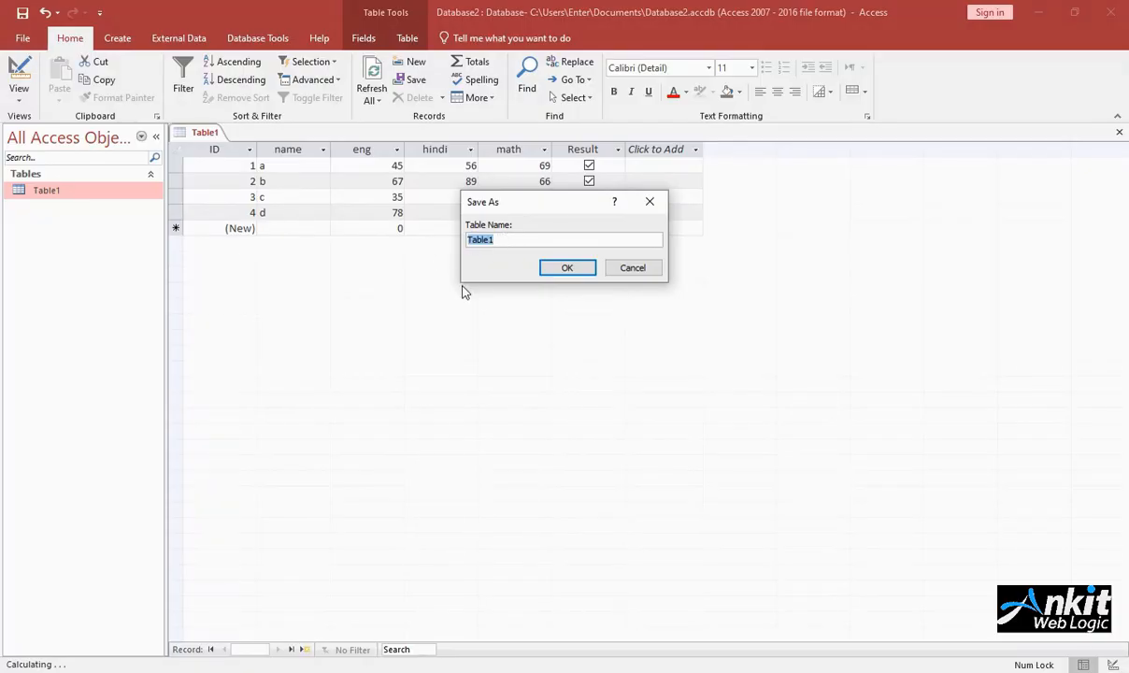
type("student class10")
left_click(567, 269)
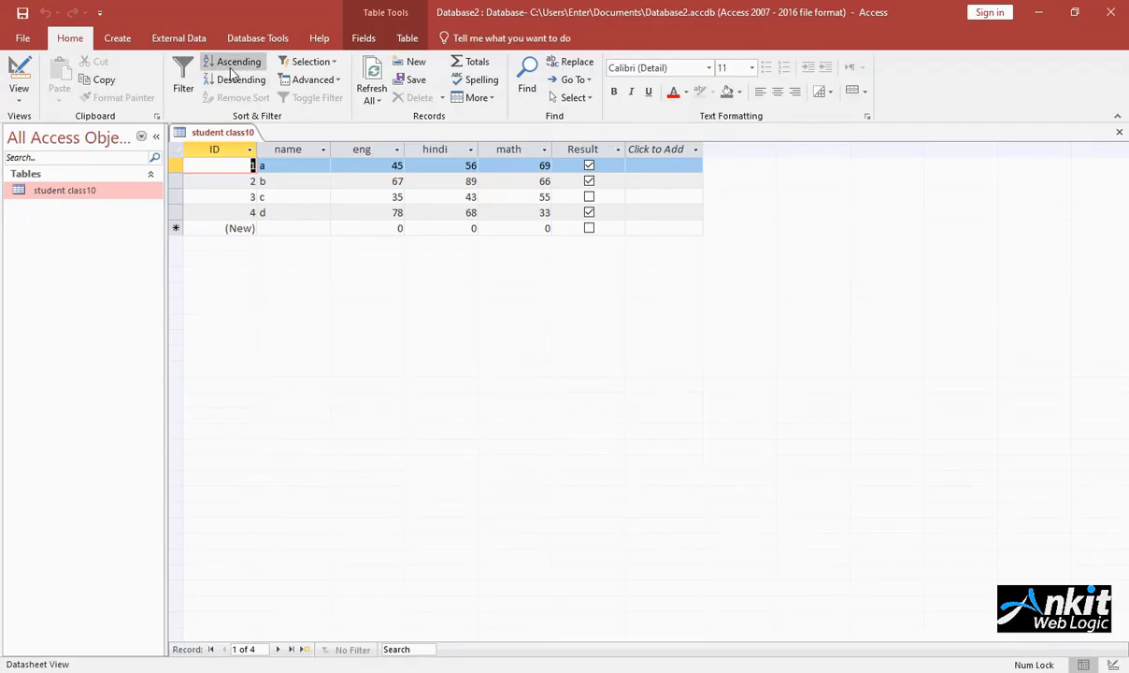
Step: Sort the records by the eng column in ascending and descending order, and remove the sort
left_click(365, 150)
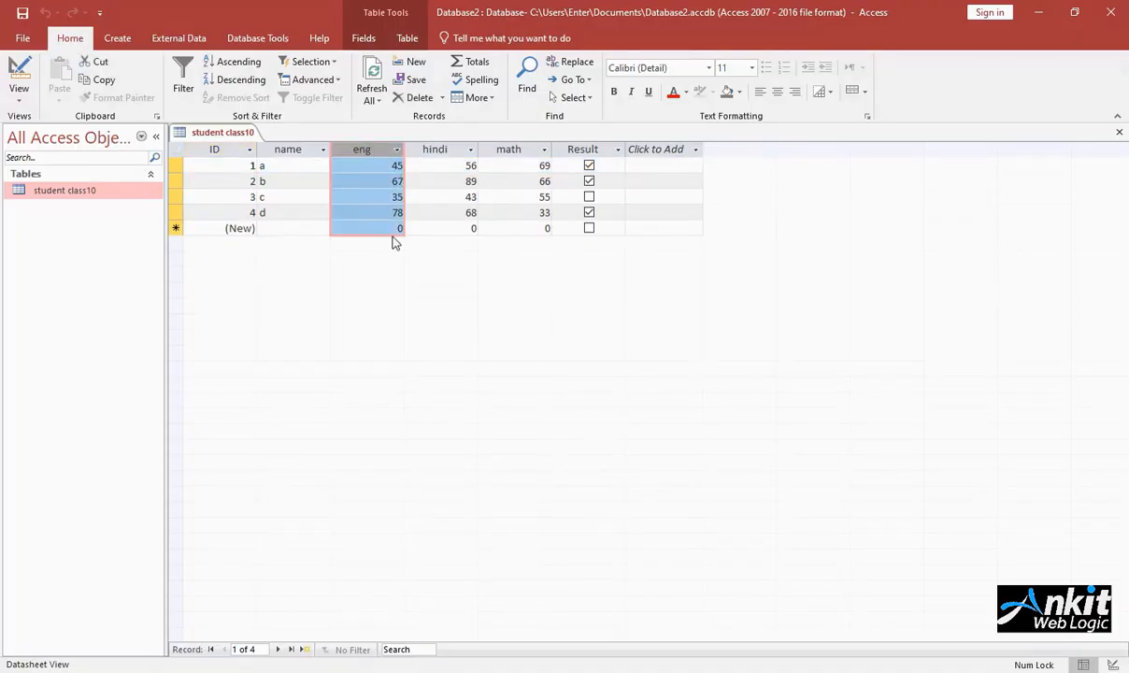
left_click(235, 64)
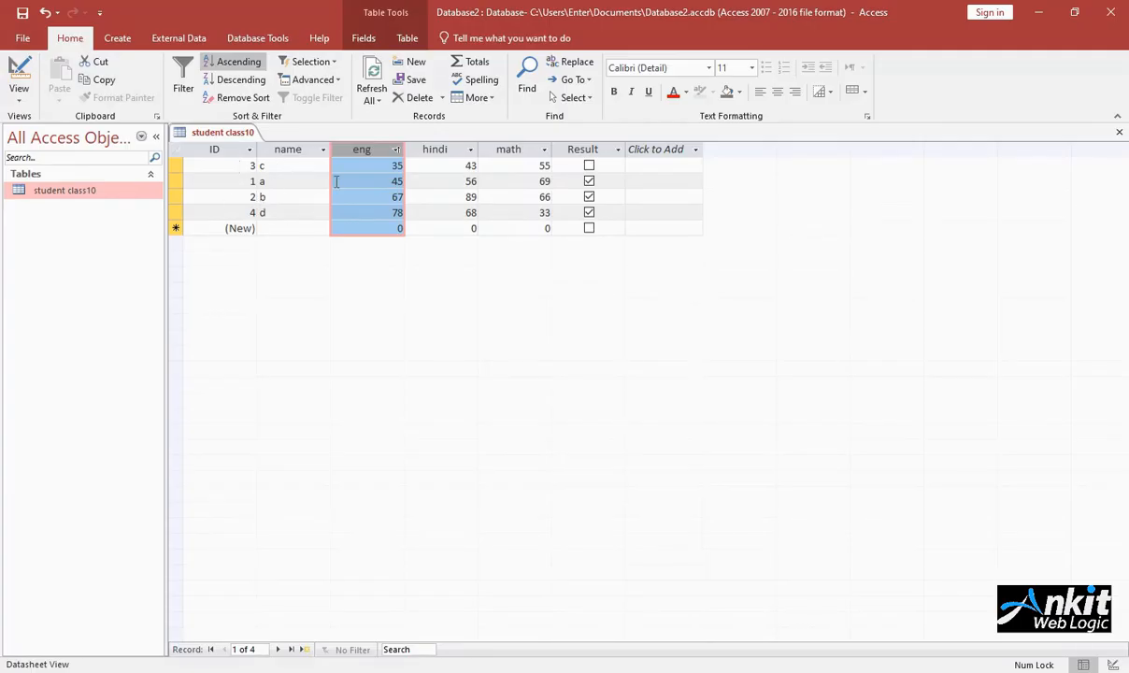
left_click(242, 82)
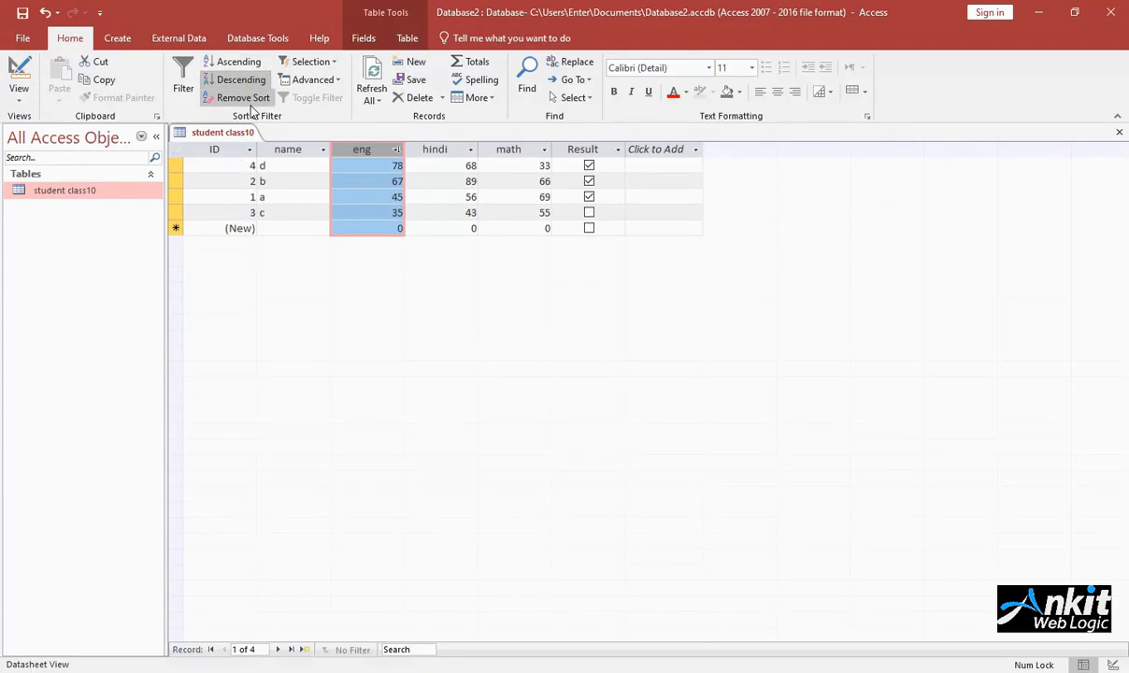
left_click(247, 98)
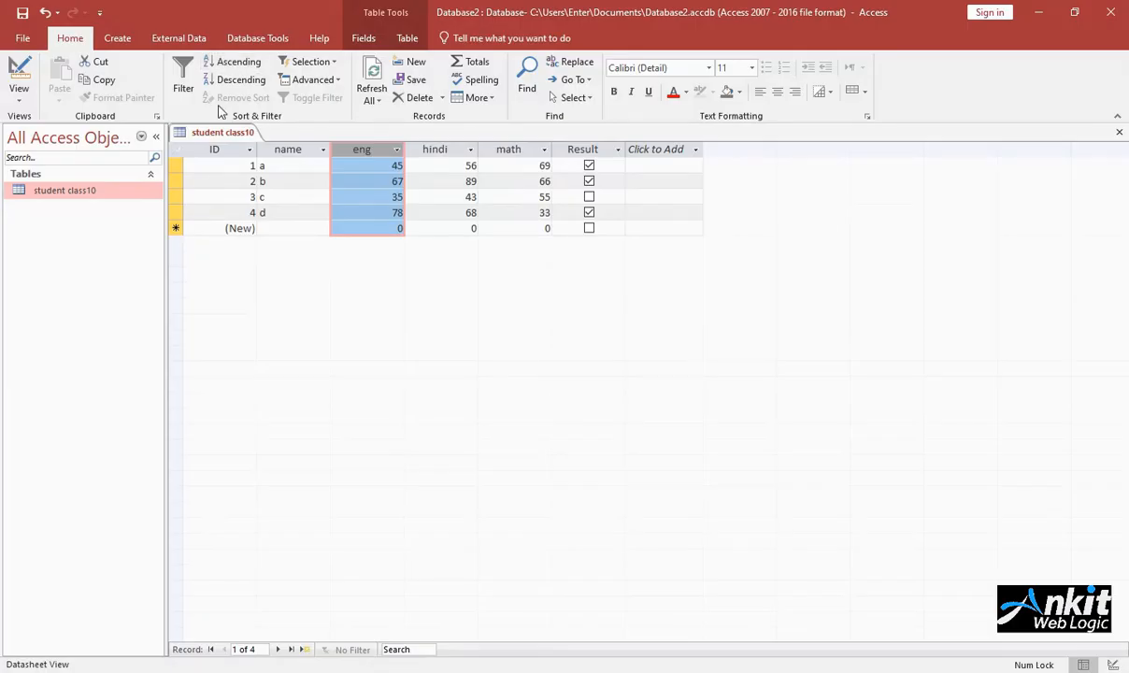
left_click(334, 63)
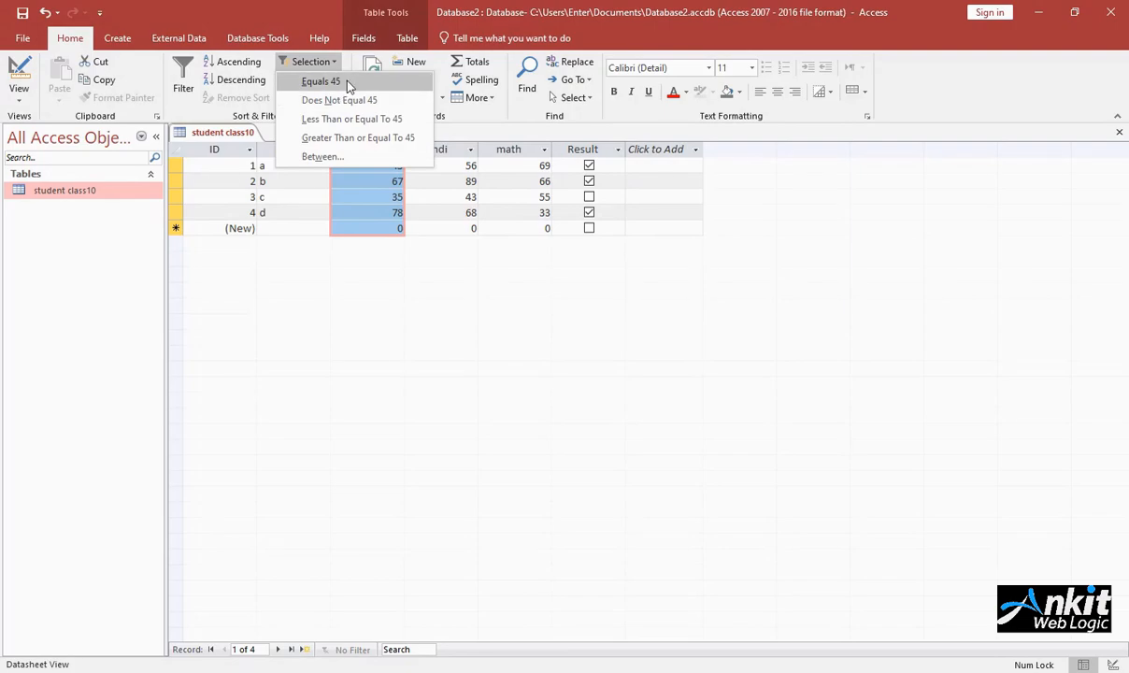
left_click(308, 62)
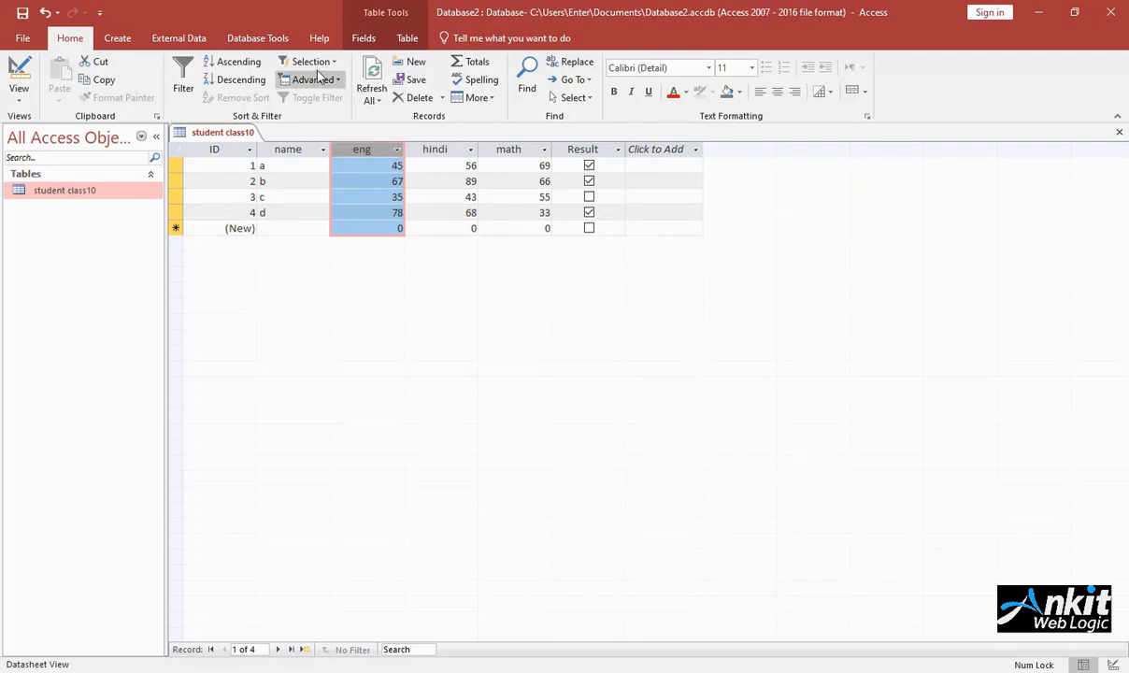
left_click(313, 62)
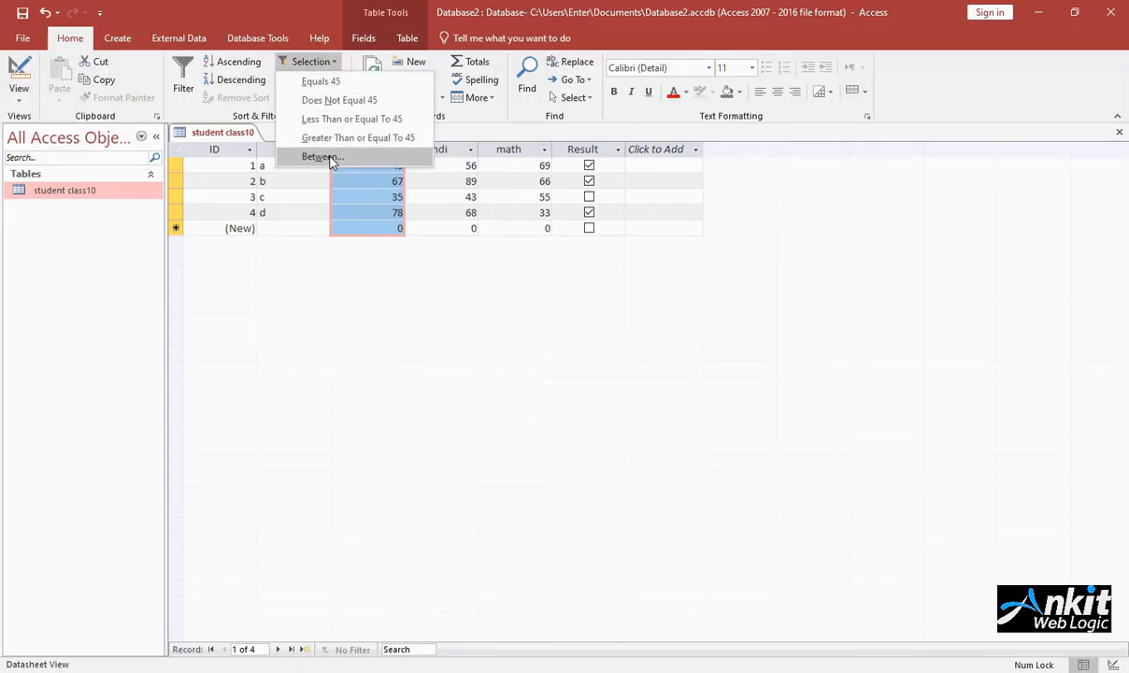
left_click(307, 62)
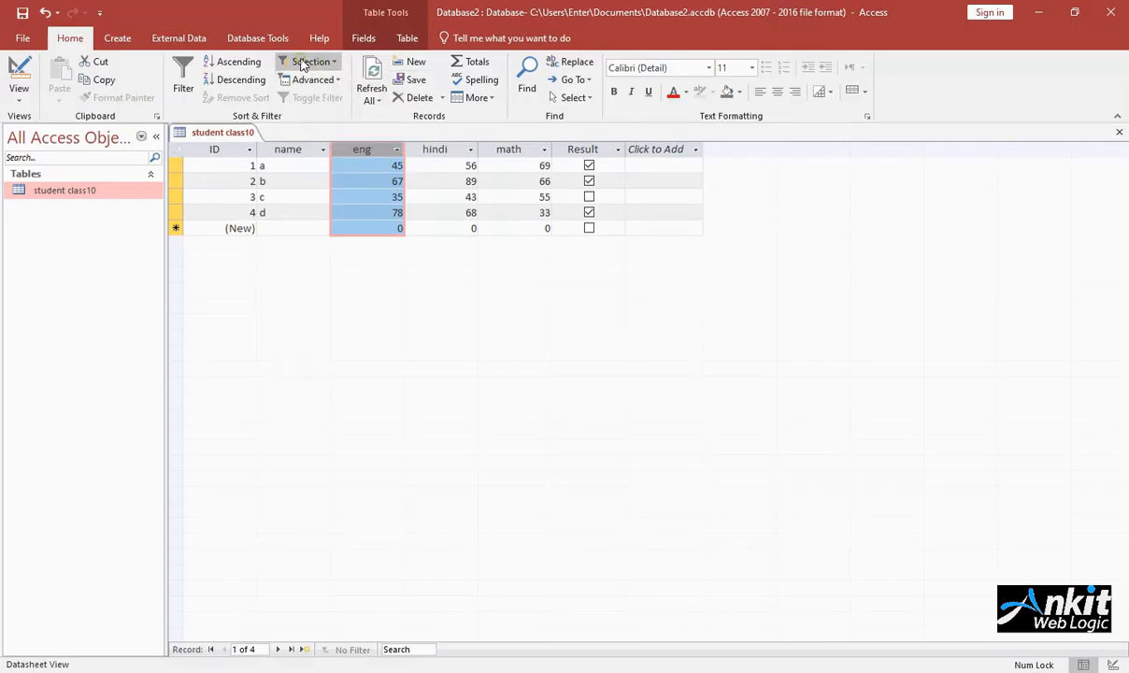
Step: Filter the eng column with a Less Than number filter of 50
left_click(184, 71)
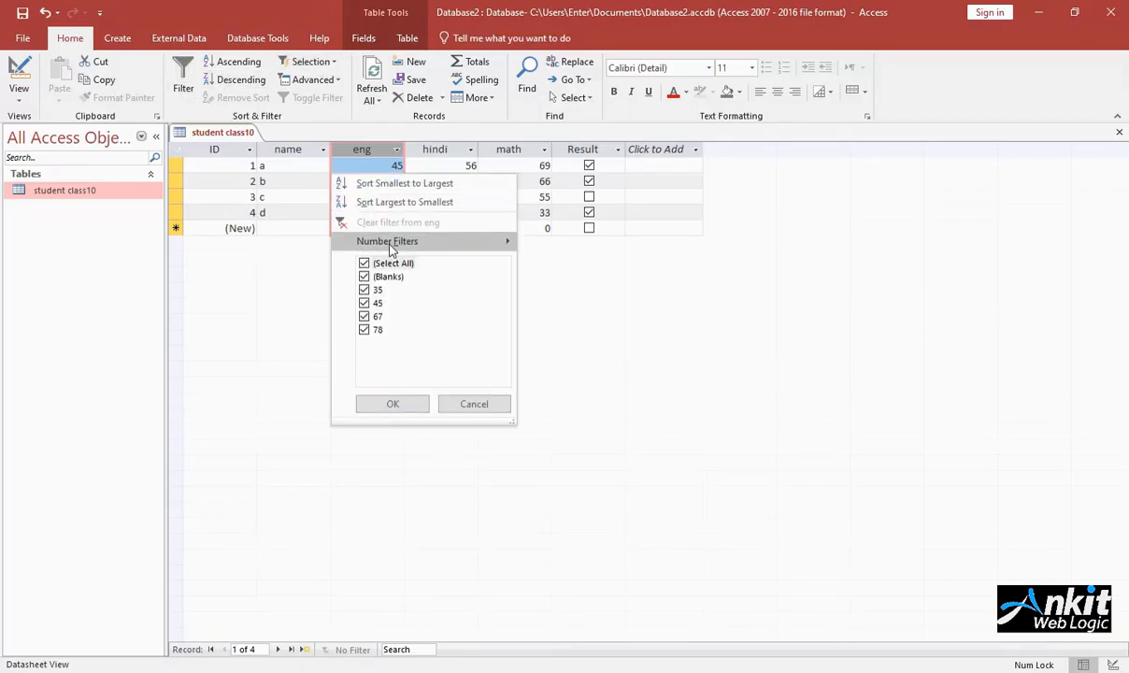
mouse_move(422, 245)
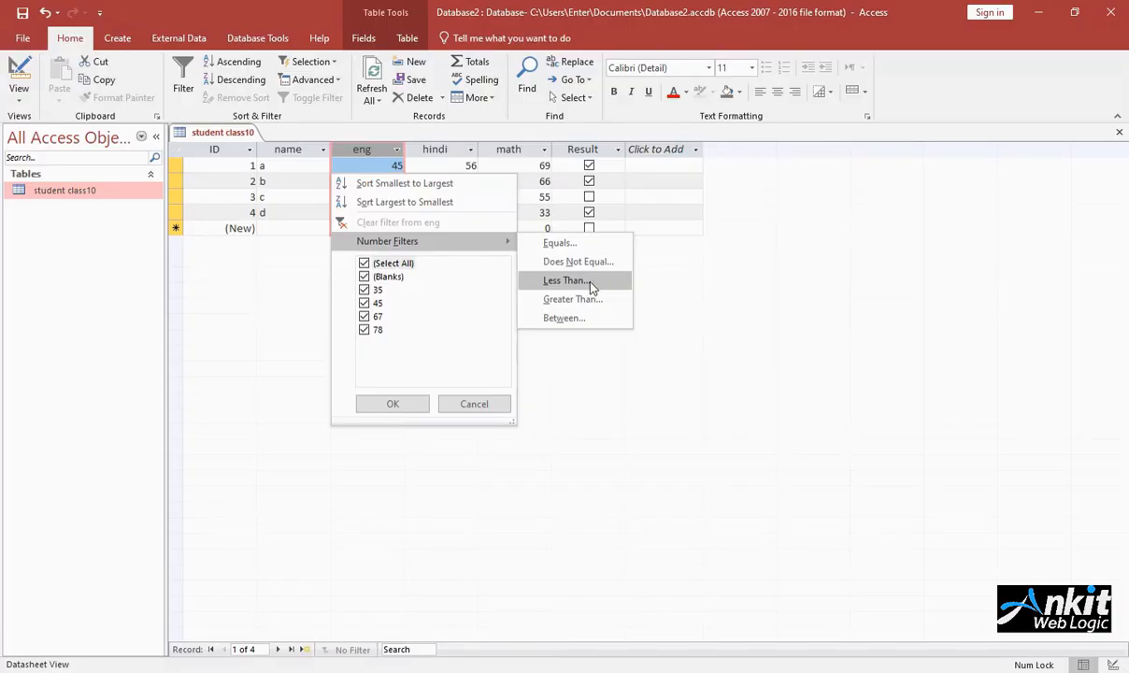
left_click(564, 280)
type("50")
key("Return")
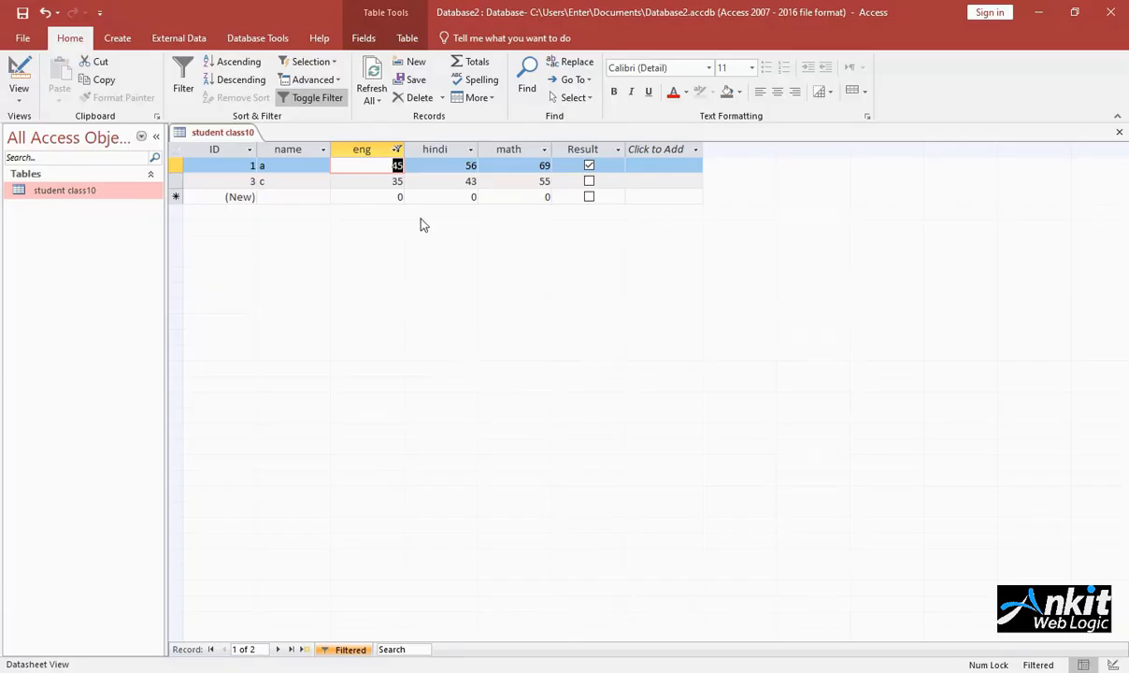
Step: Clear the filter from the eng column and refresh the table's records
left_click(397, 152)
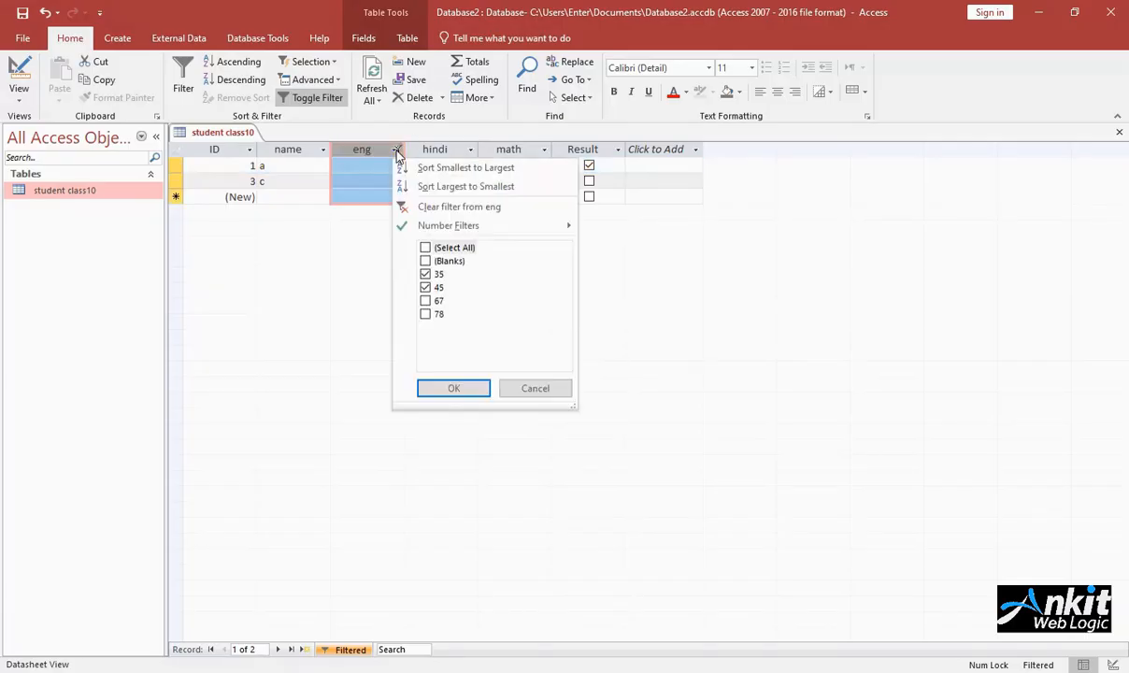
left_click(469, 209)
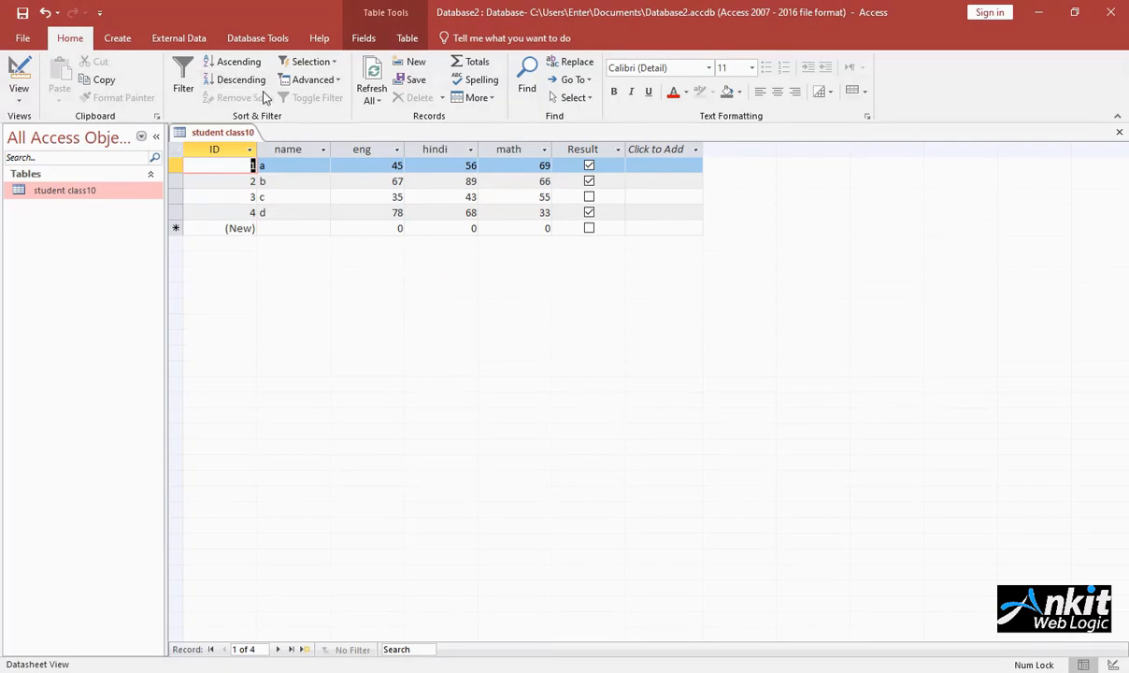
left_click(374, 75)
left_click(366, 91)
Step: Add a new record named e below record d, leaving its marks at their defaults
left_click(416, 63)
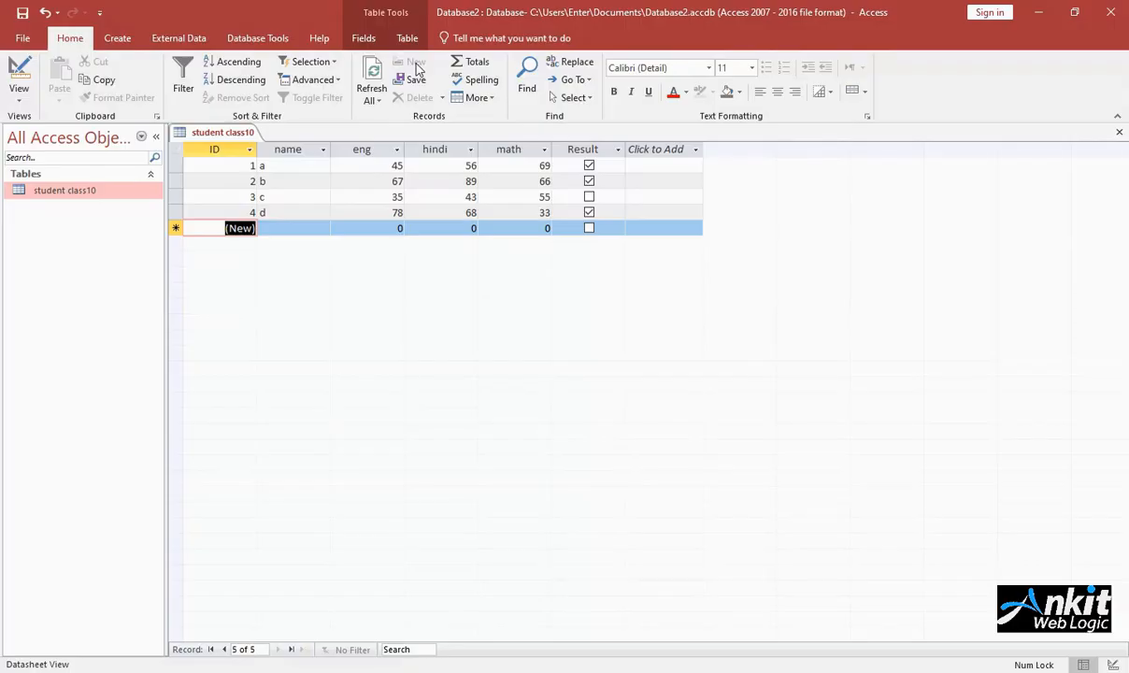
left_click(295, 230)
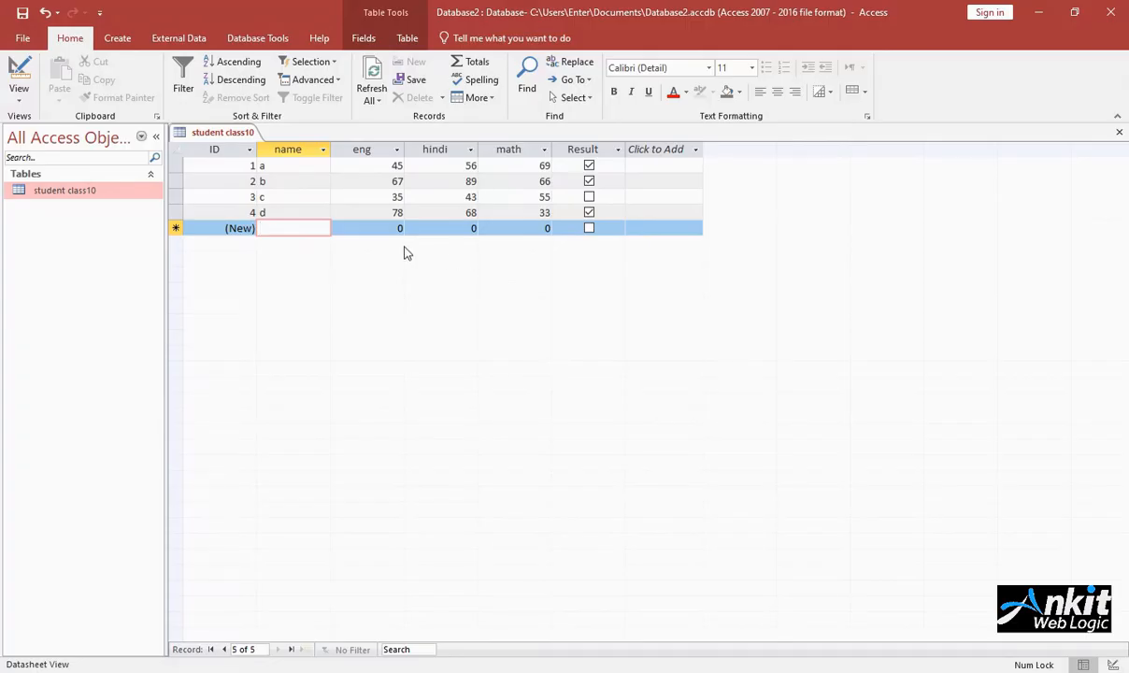
type("e")
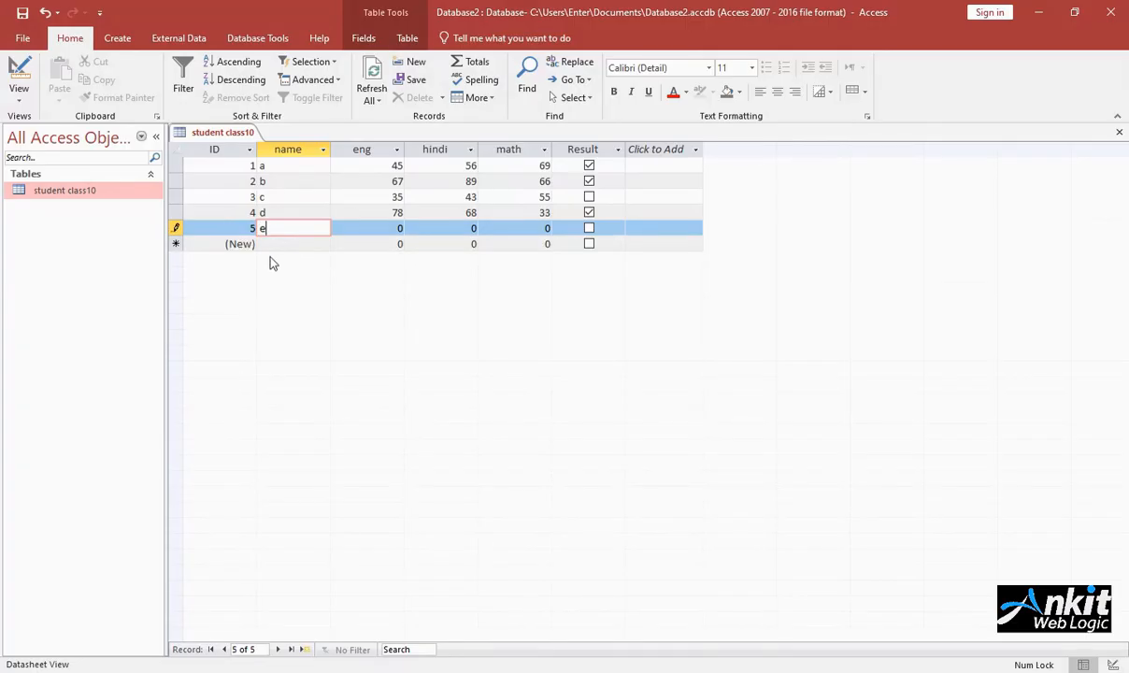
left_click(353, 243)
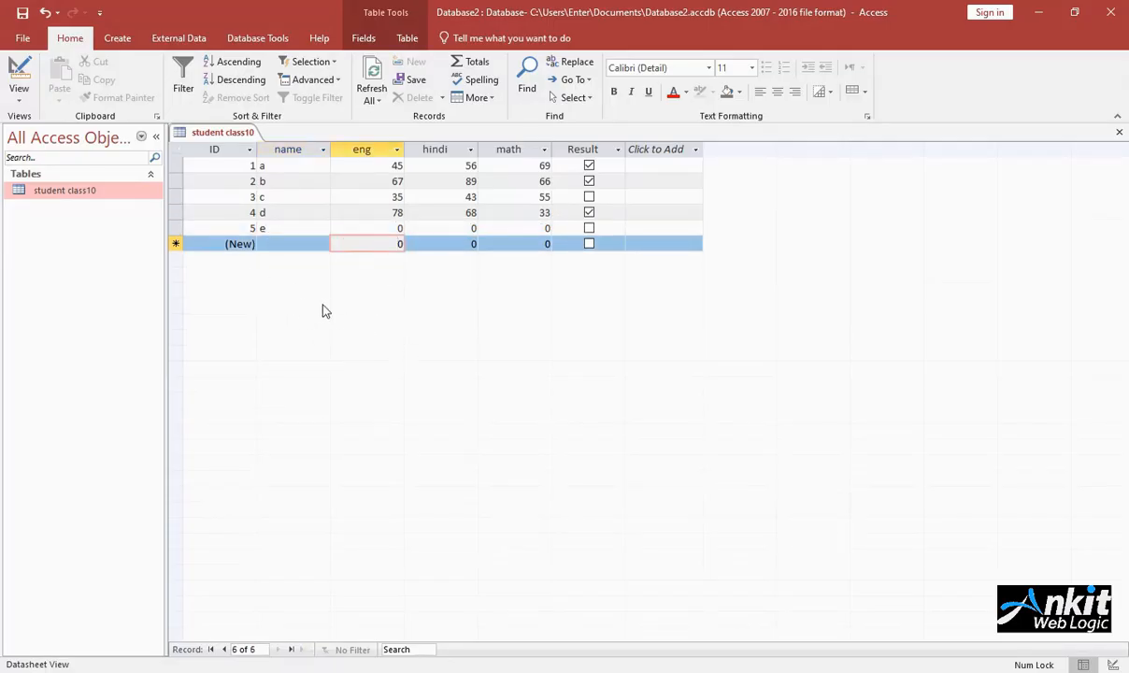
Step: Delete the entire record e from the table and confirm the deletion
left_click(295, 226)
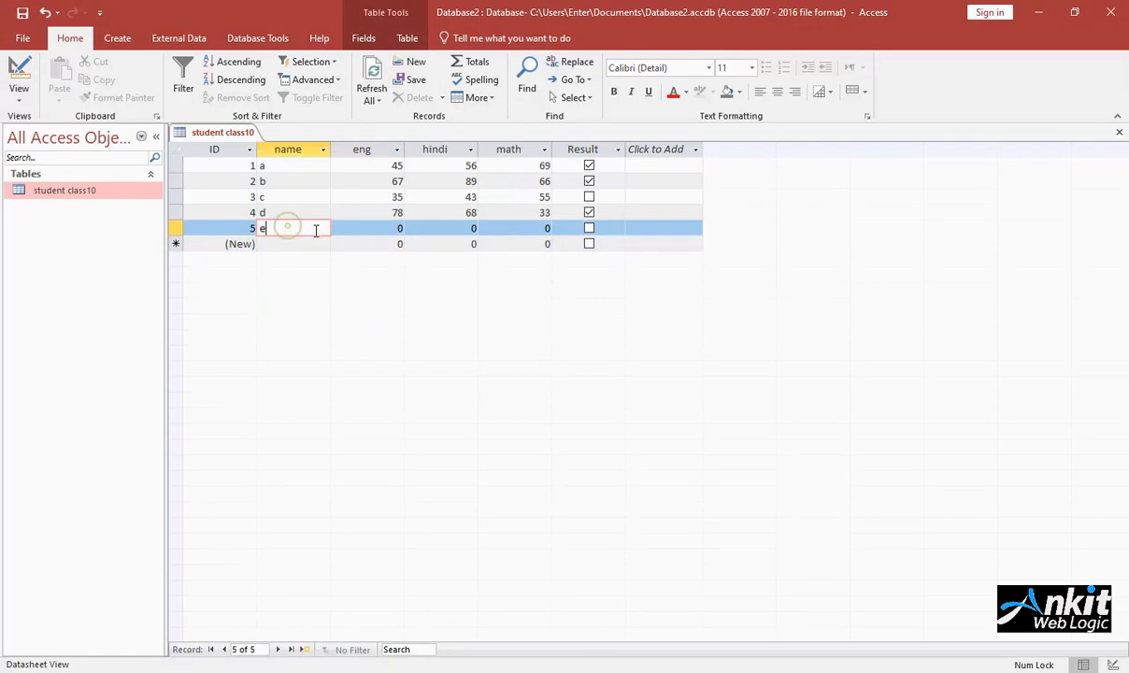
left_click(443, 98)
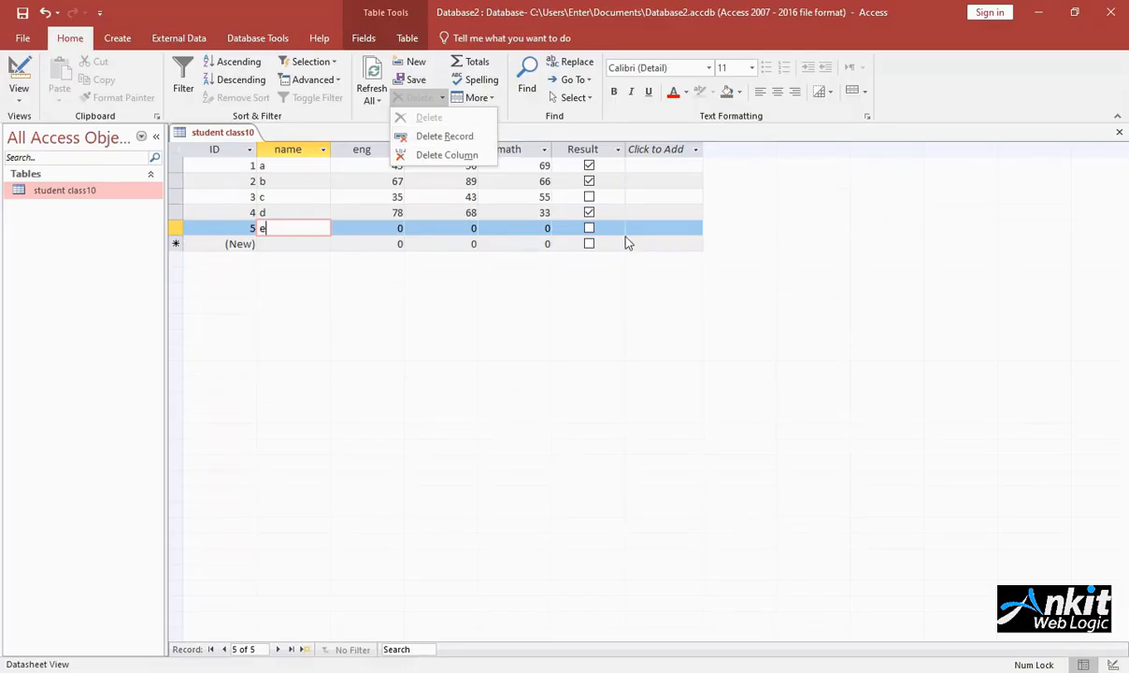
left_click(391, 269)
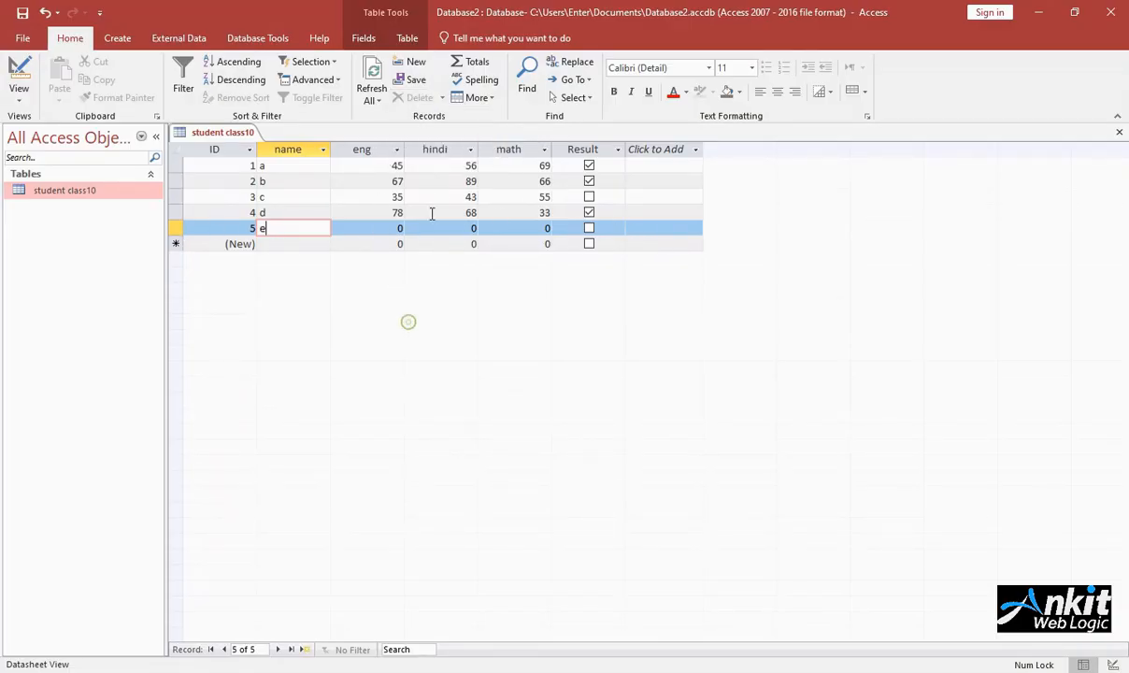
left_click(513, 227)
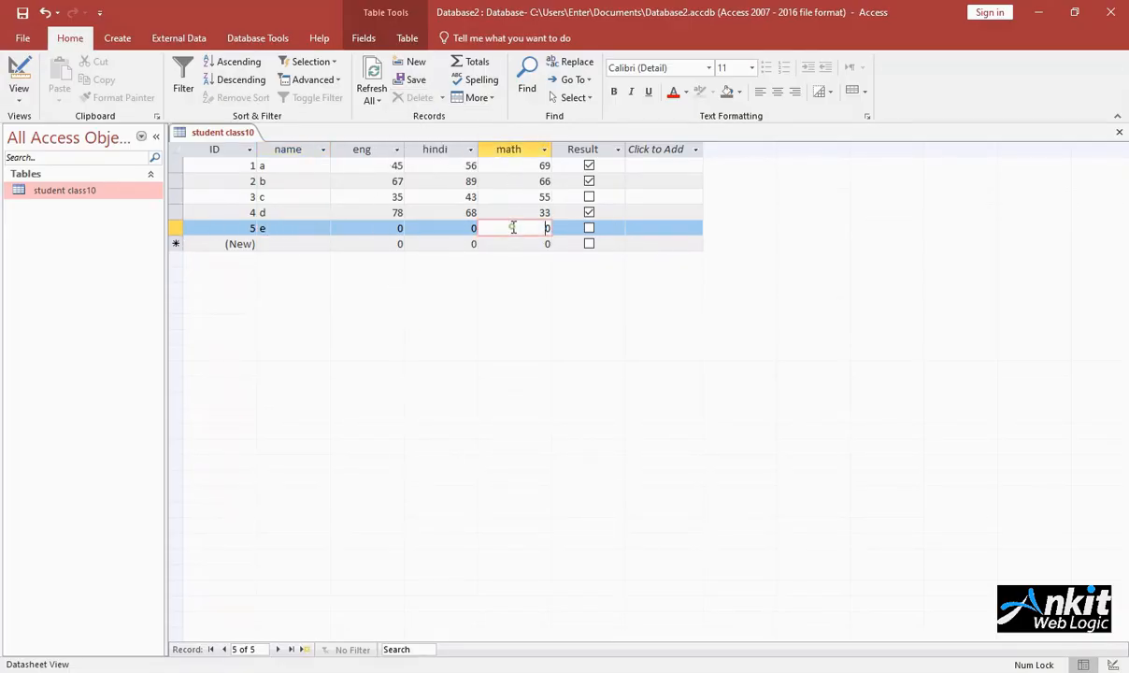
left_click(464, 97)
left_click(464, 97)
left_click(443, 99)
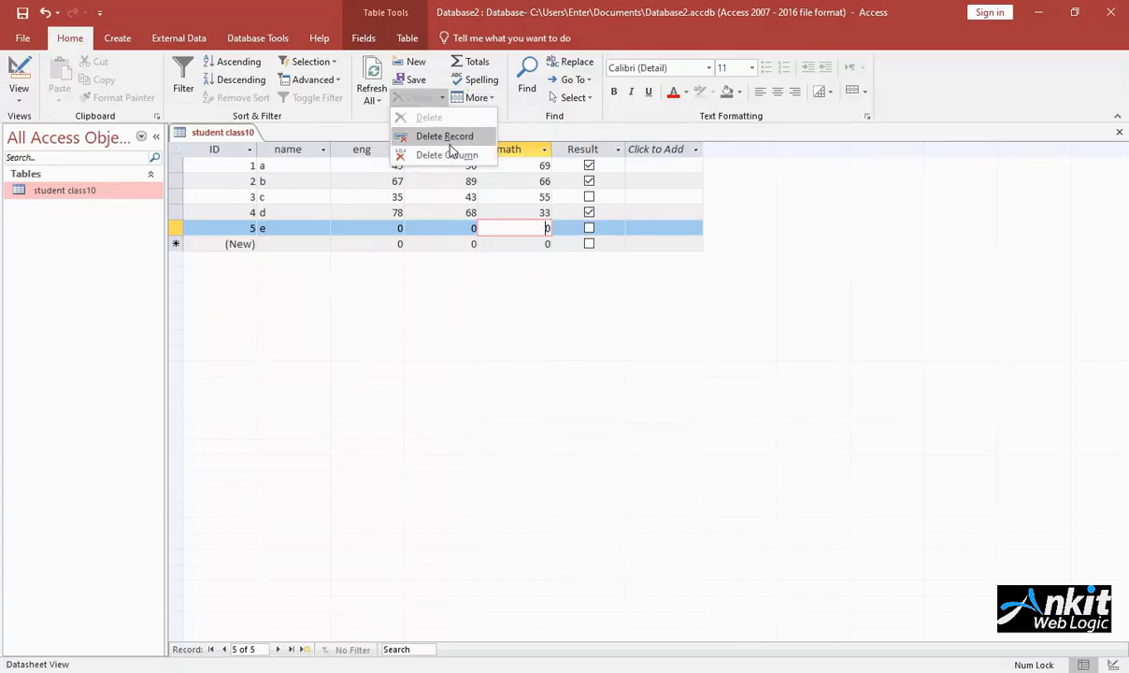
left_click(450, 138)
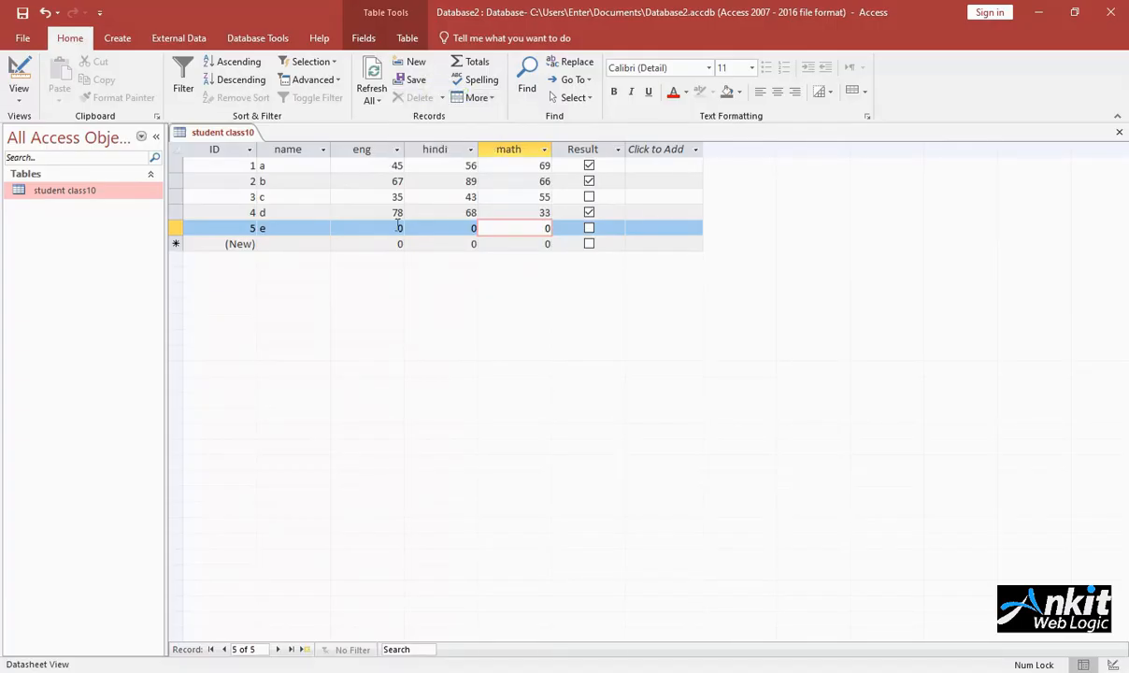
left_click(441, 98)
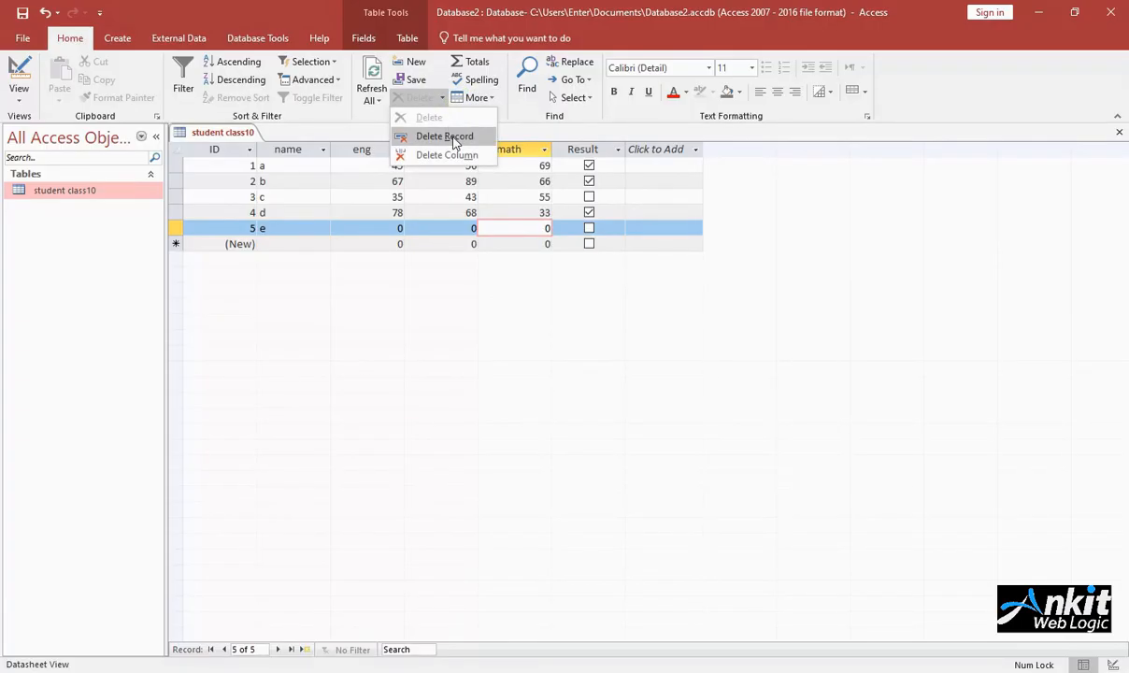
left_click(450, 139)
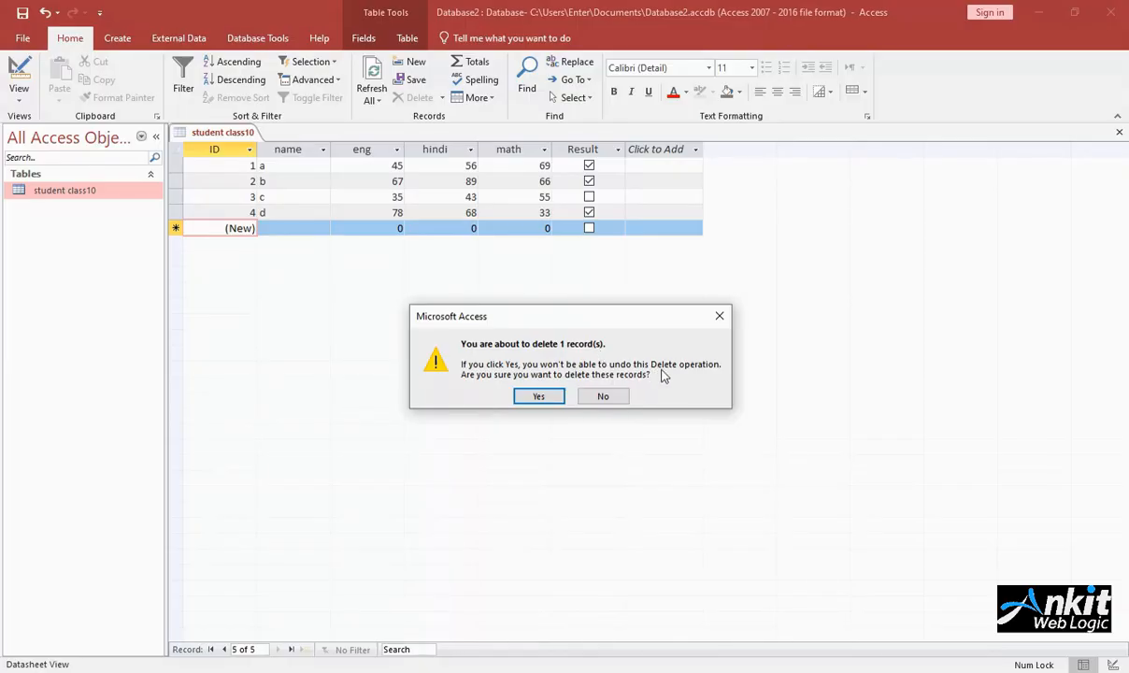
left_click(537, 396)
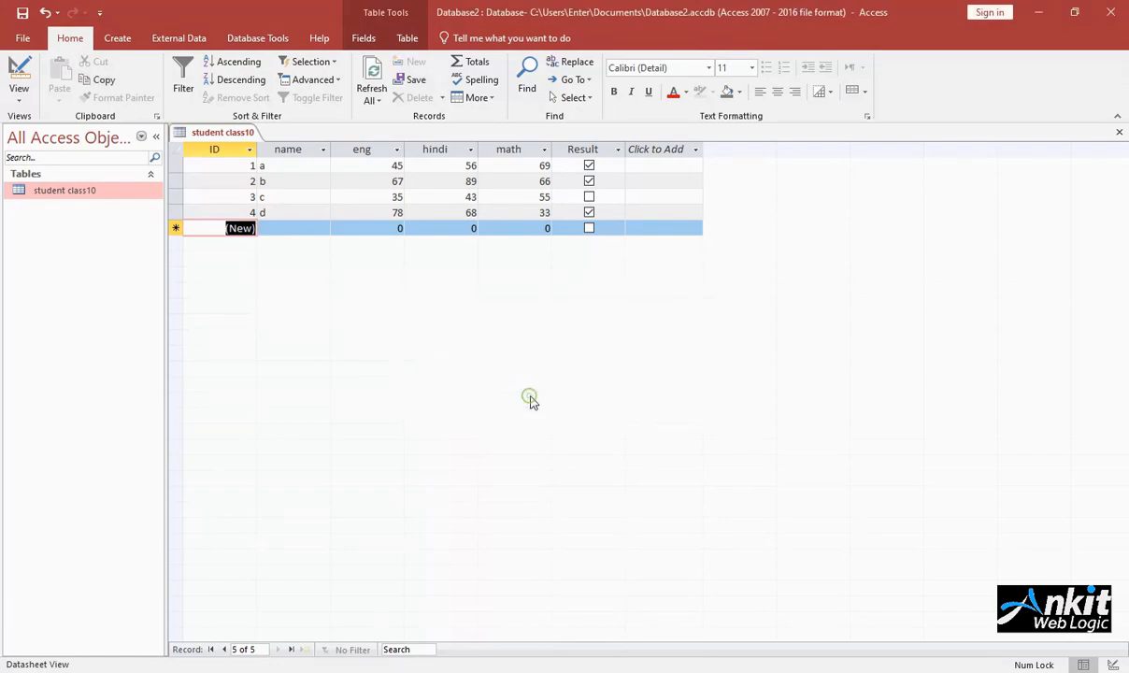
Step: Try changing the math mark of record d to 133 and undo the edit
left_click(511, 213)
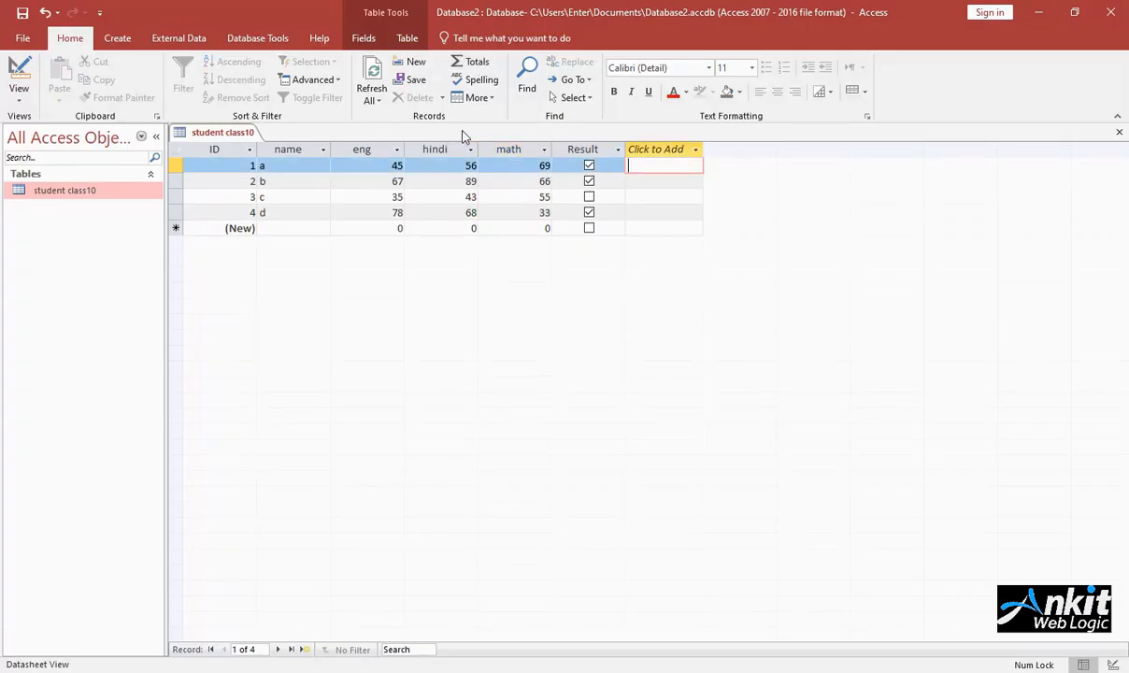
left_click(541, 212)
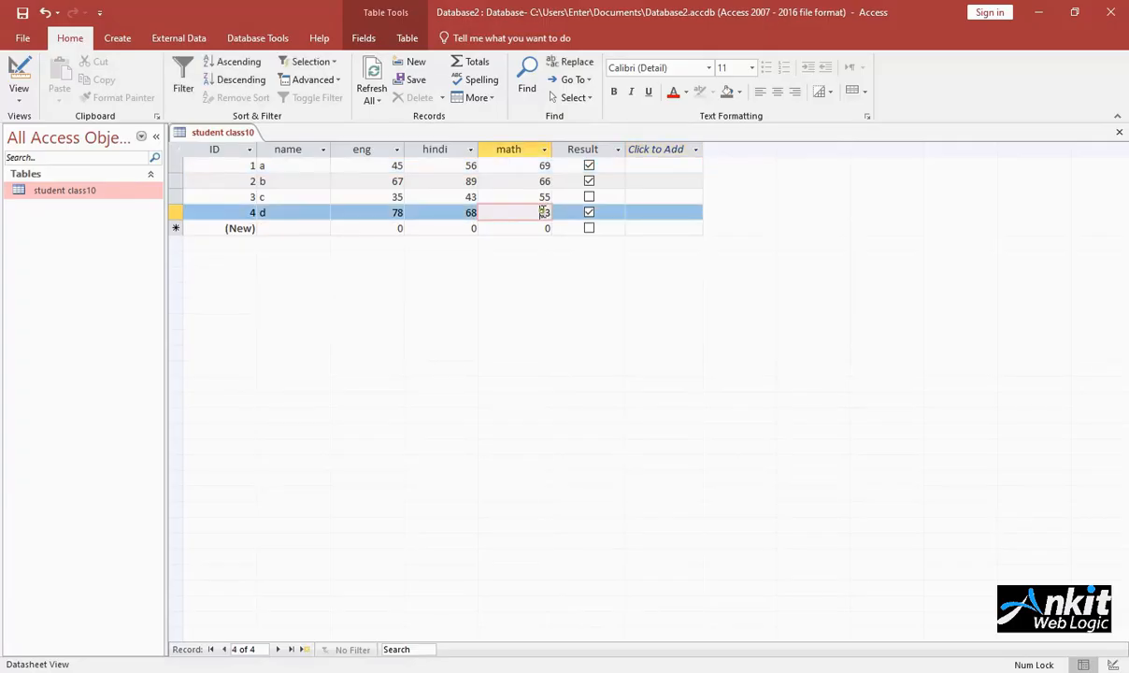
type("1")
key("Tab")
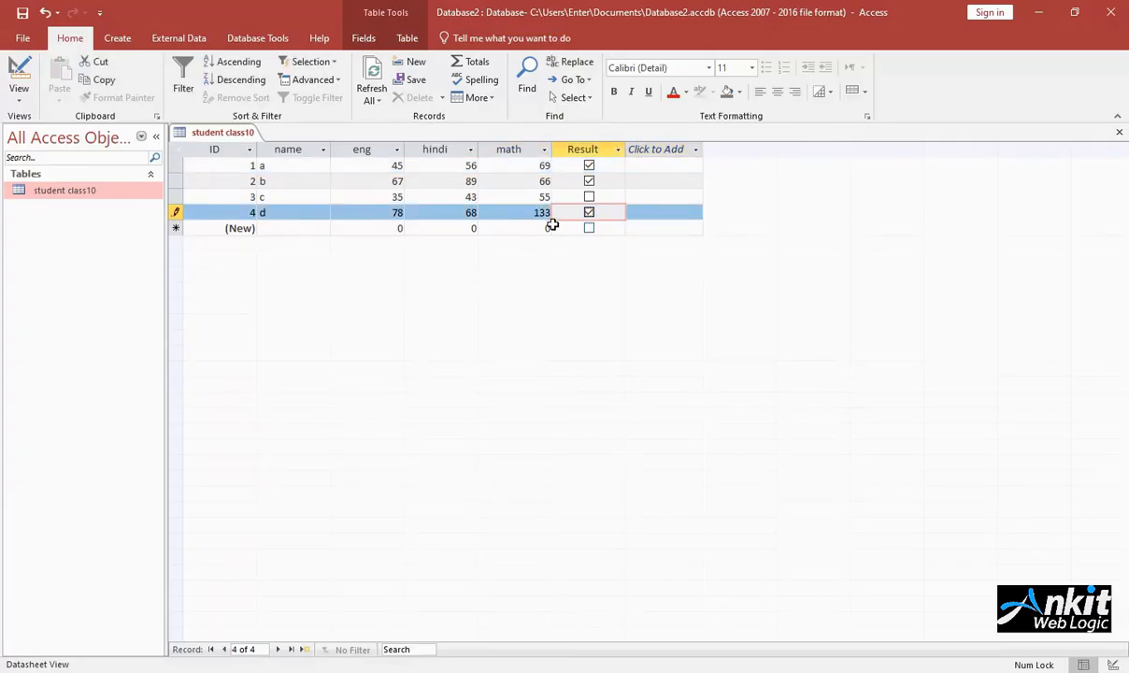
left_click(45, 13)
Step: Add a Total row to the table and set its eng column to Sum
left_click(669, 166)
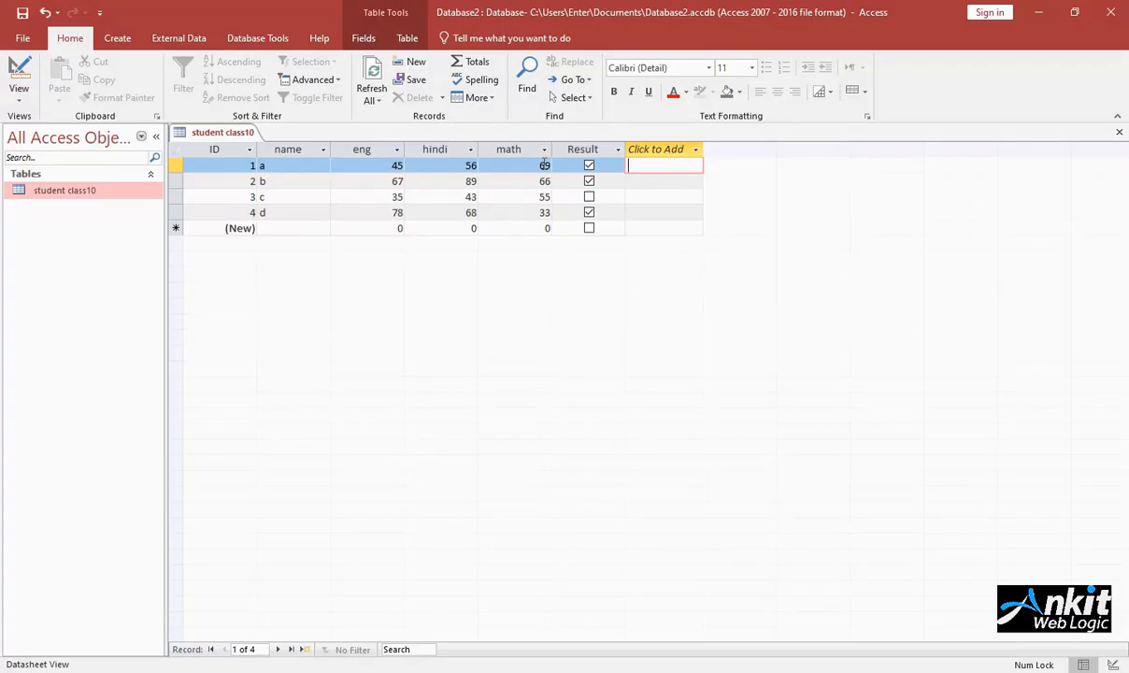
left_click(479, 64)
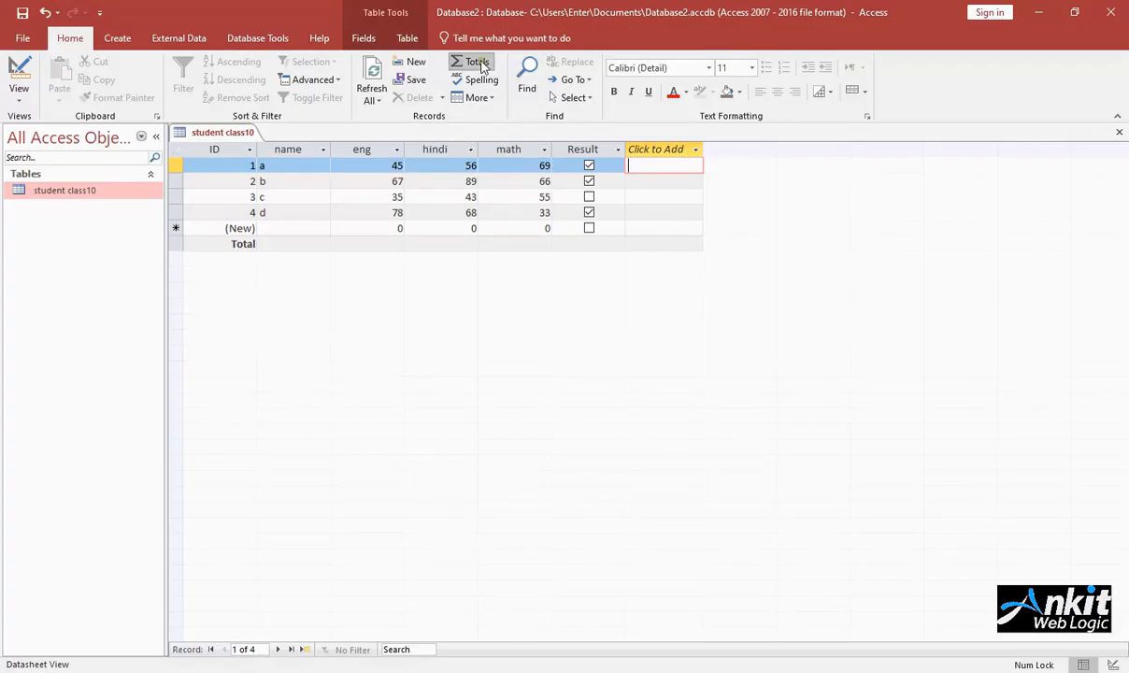
left_click(338, 244)
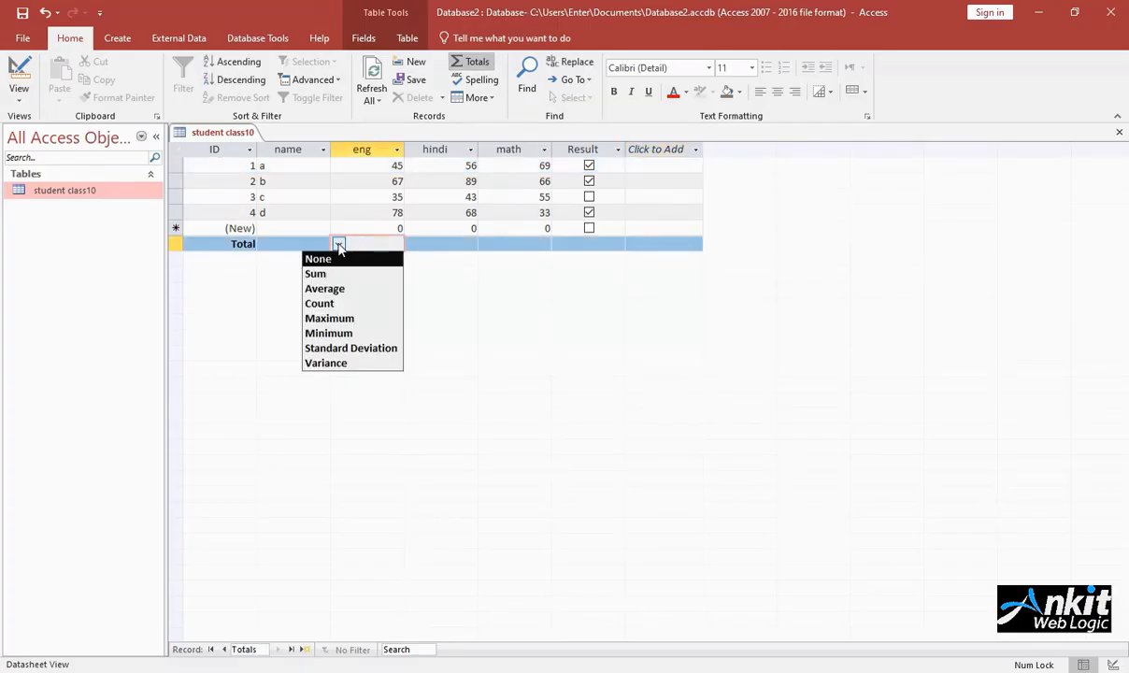
left_click(318, 275)
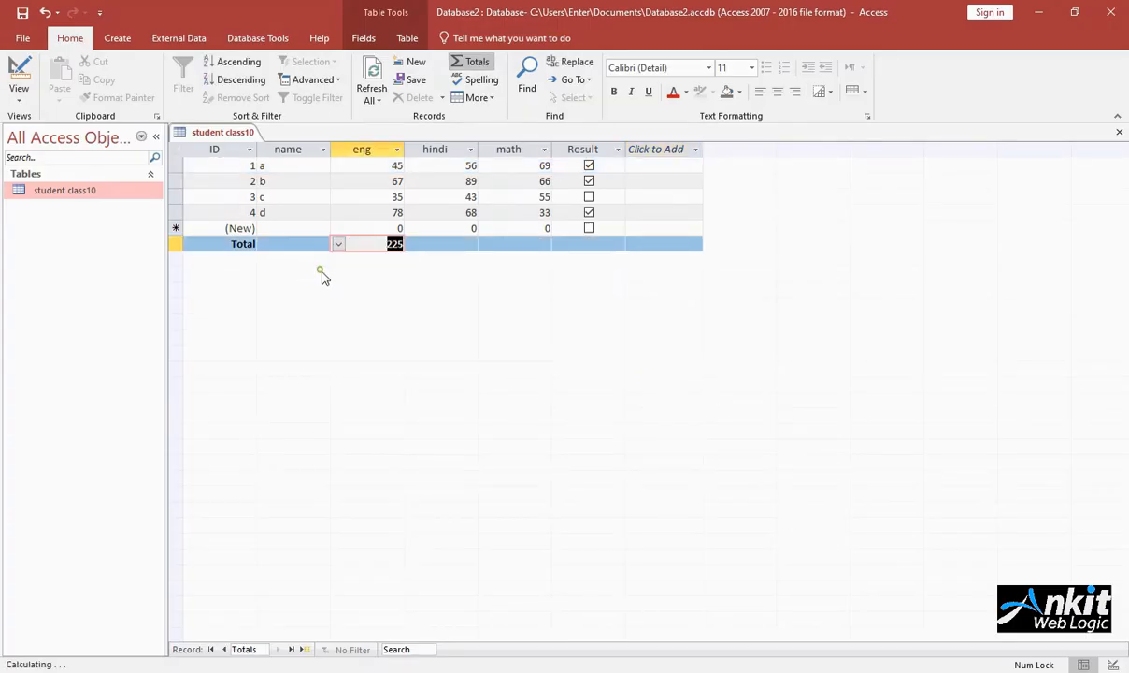
Step: Set the hindi column's total to Average in the Total row
left_click(442, 245)
left_click(412, 244)
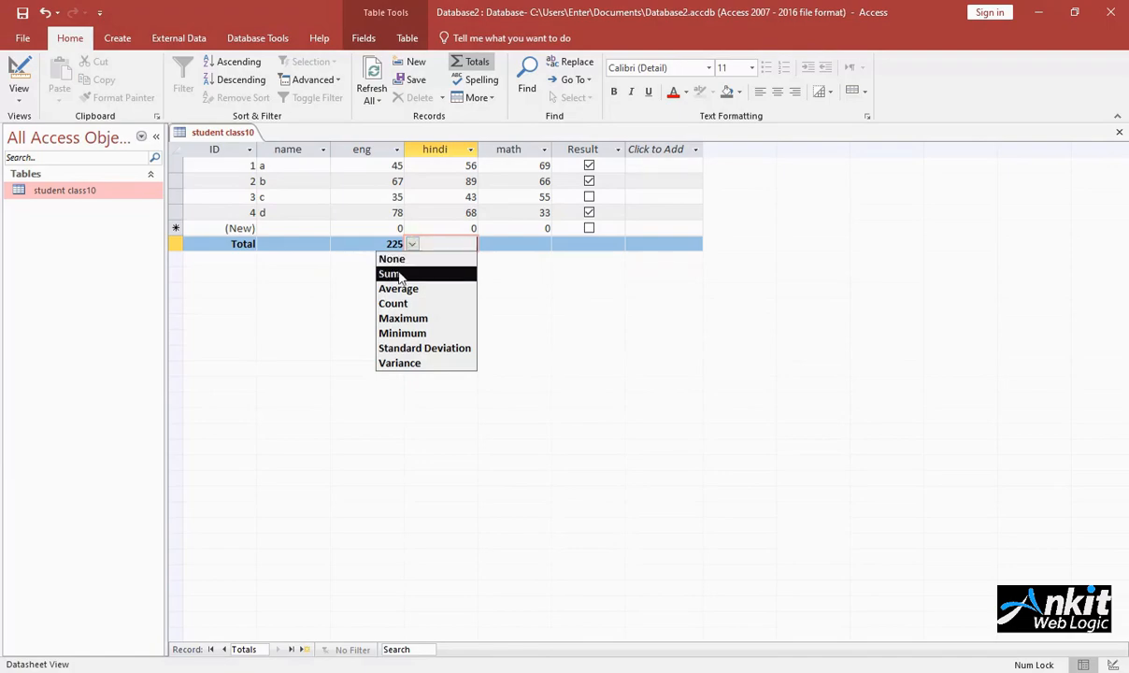
left_click(416, 293)
left_click(499, 244)
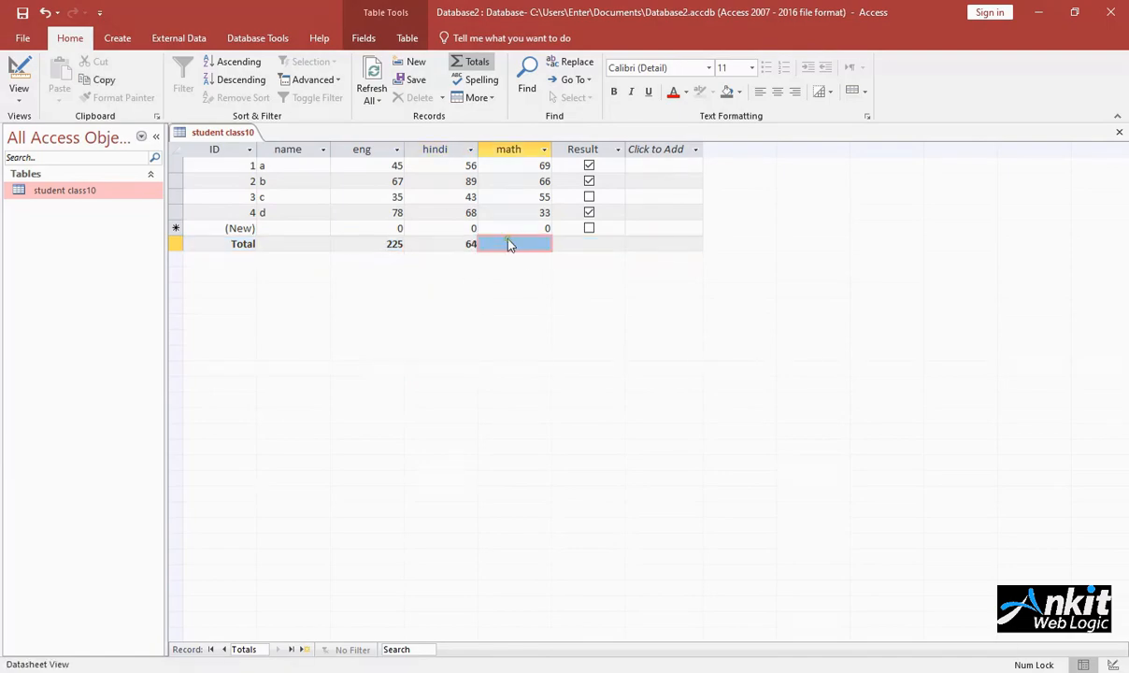
left_click(649, 166)
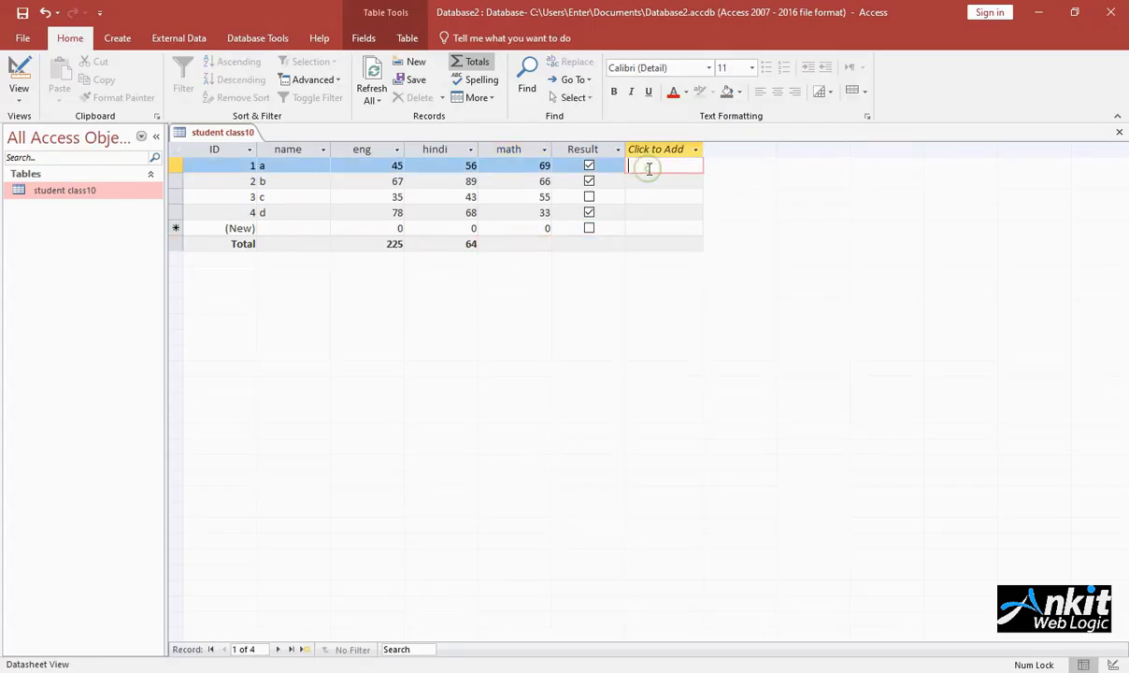
Step: Toggle the table's Total row off and on several times, ending with it hidden
left_click(472, 62)
left_click(471, 61)
left_click(475, 62)
left_click(480, 61)
left_click(477, 61)
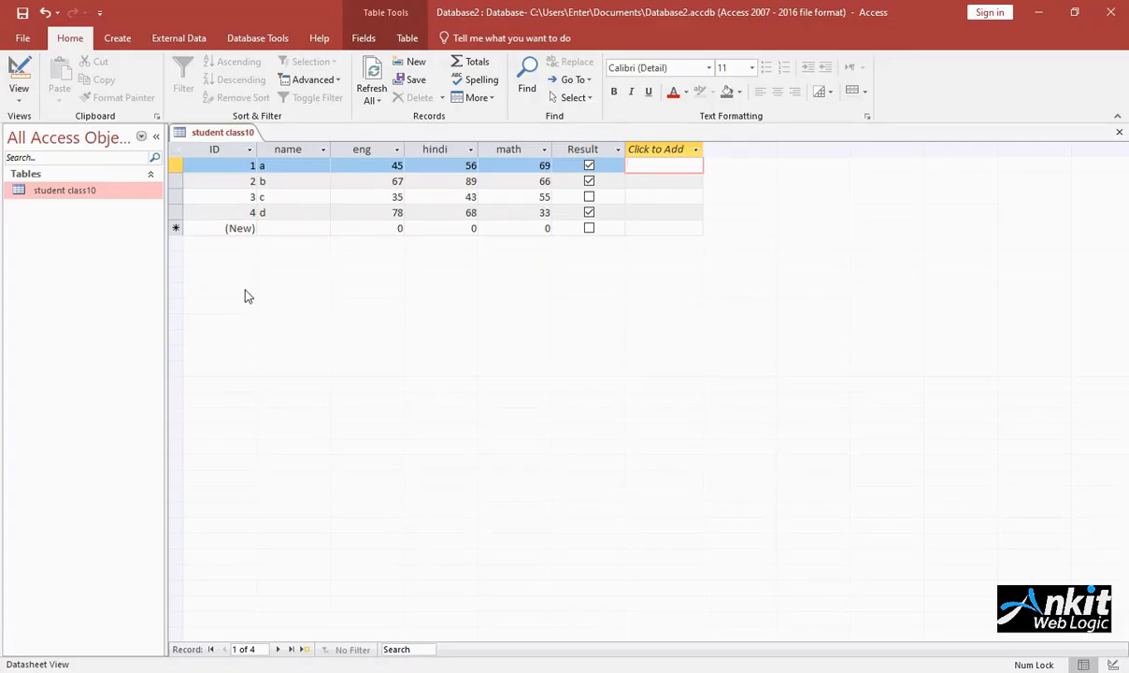
left_click(463, 63)
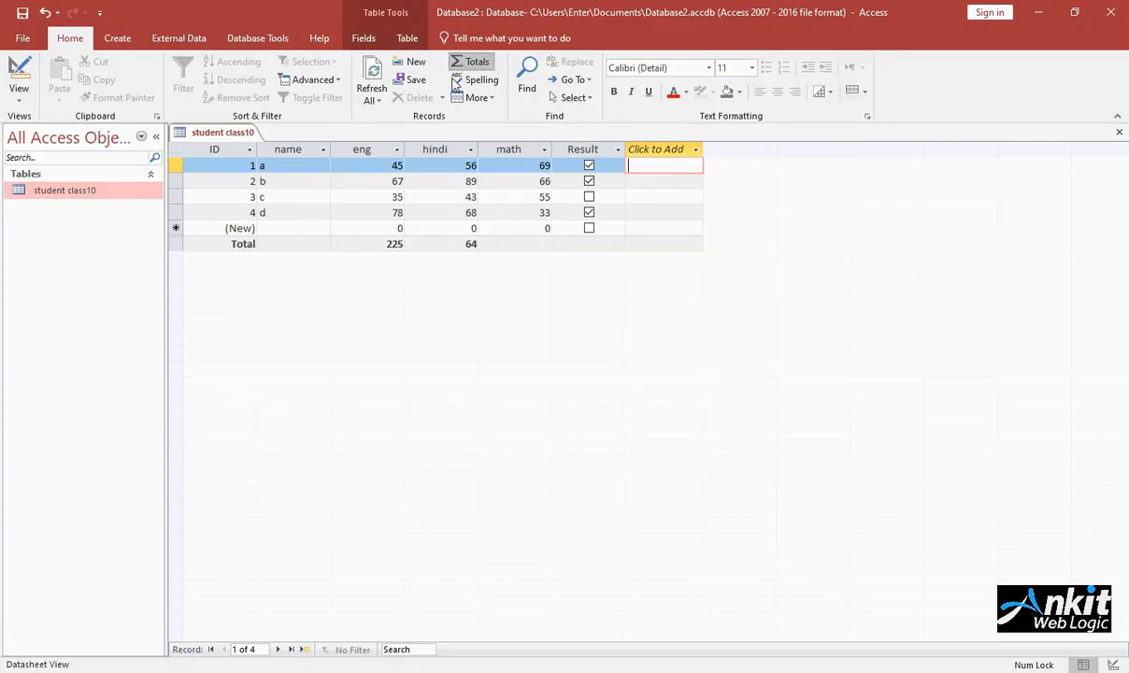
left_click(463, 62)
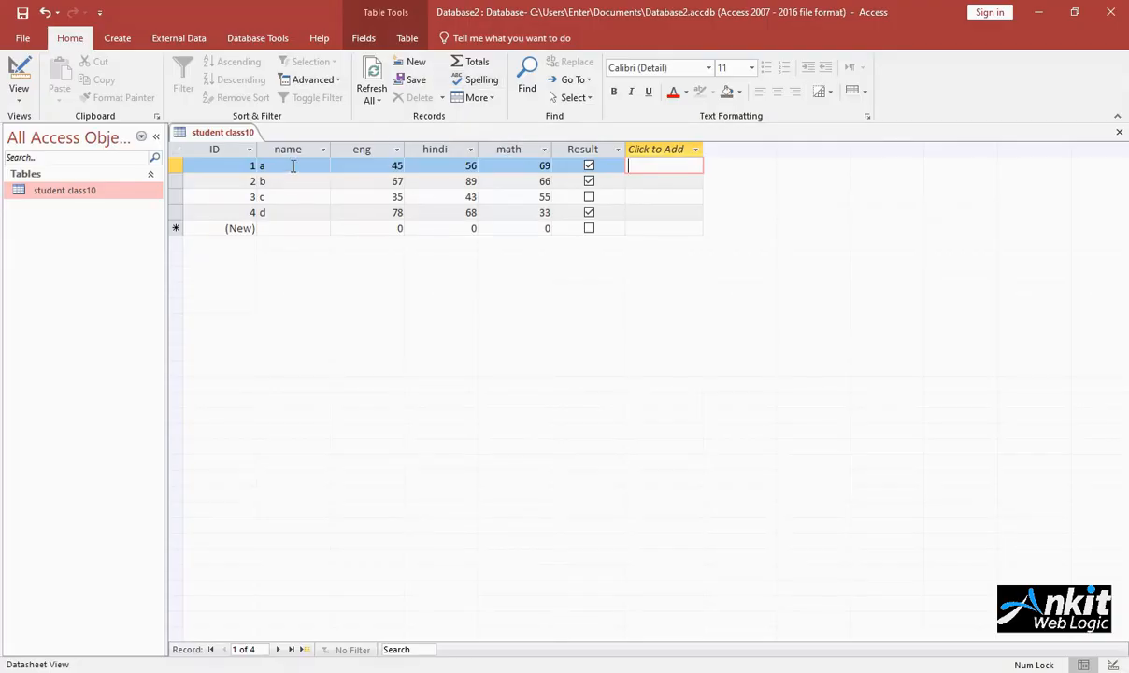
Step: Increase the height of all table rows to about twice their size
left_click(491, 99)
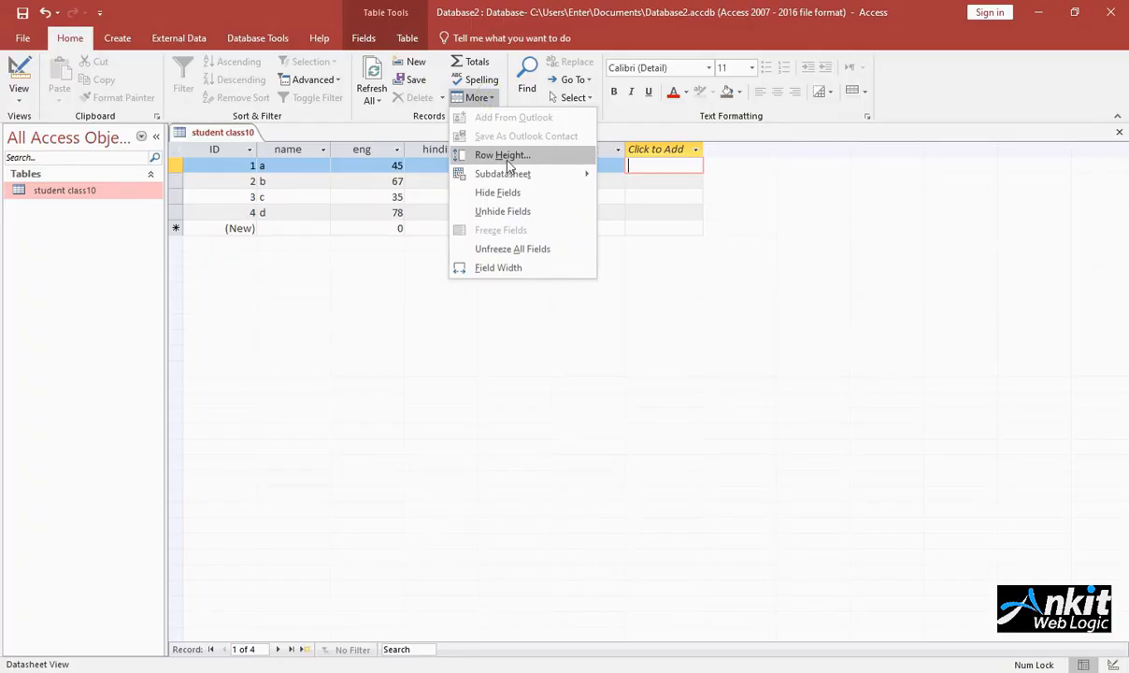
left_click(176, 188)
left_click_drag(177, 189, 183, 204)
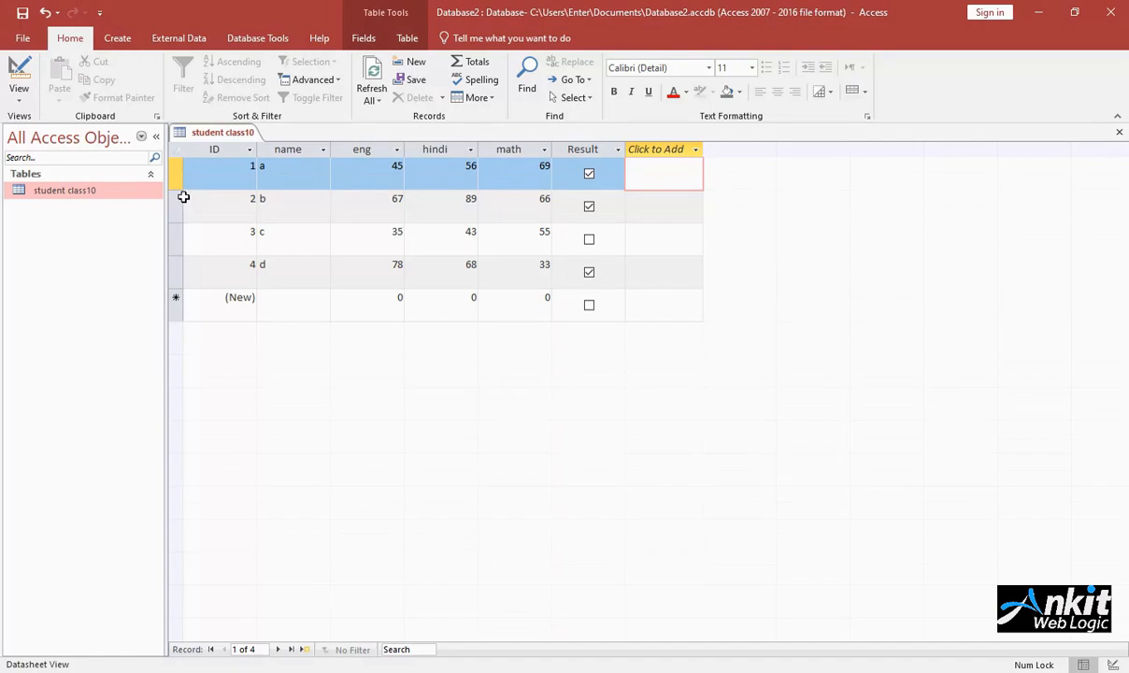
left_click(305, 193)
left_click(342, 184)
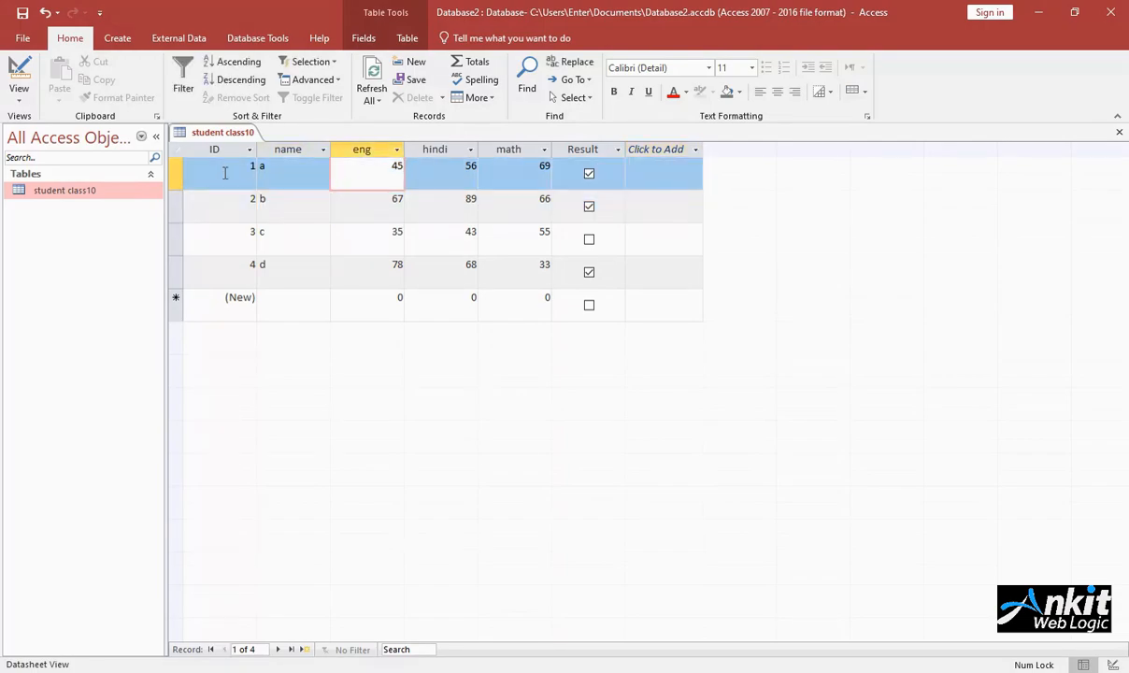
Step: Select the four records a to d and review the additional record options for row height, field visibility, freezing and width
left_click_drag(175, 176, 183, 276)
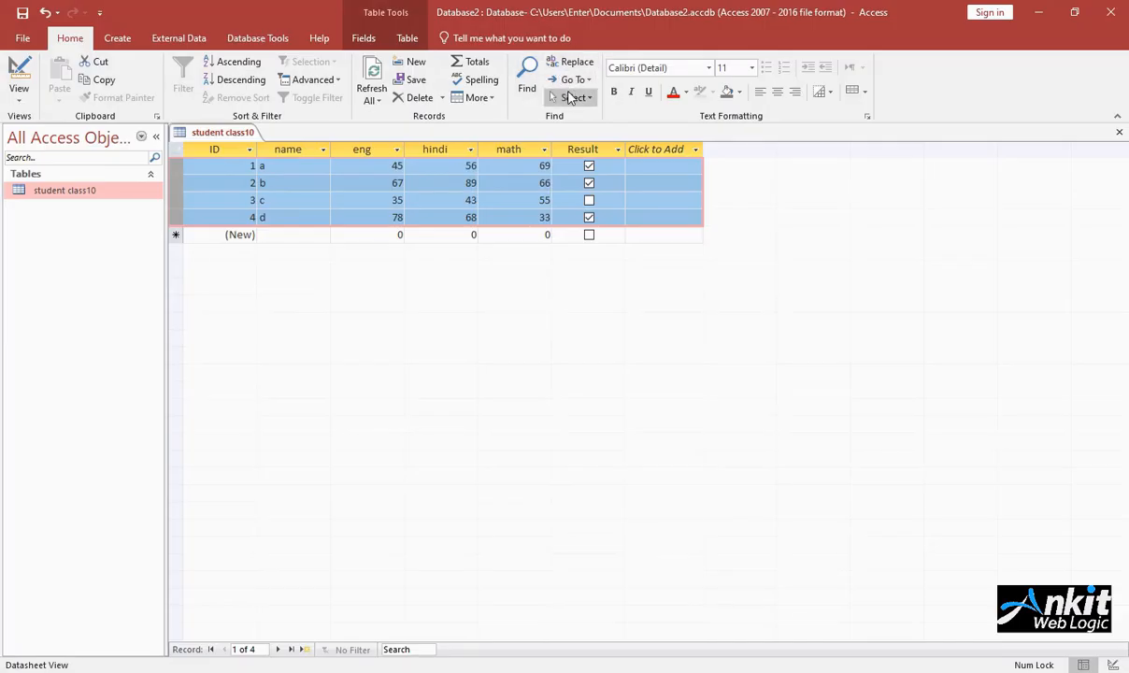
left_click(481, 97)
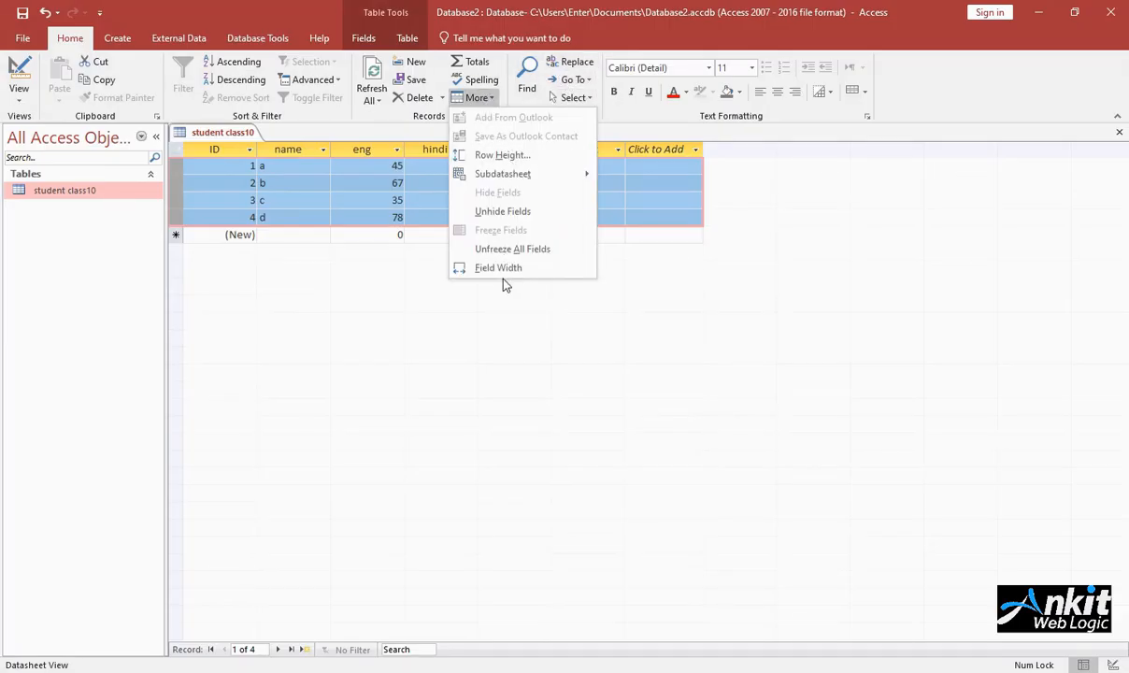
mouse_move(504, 175)
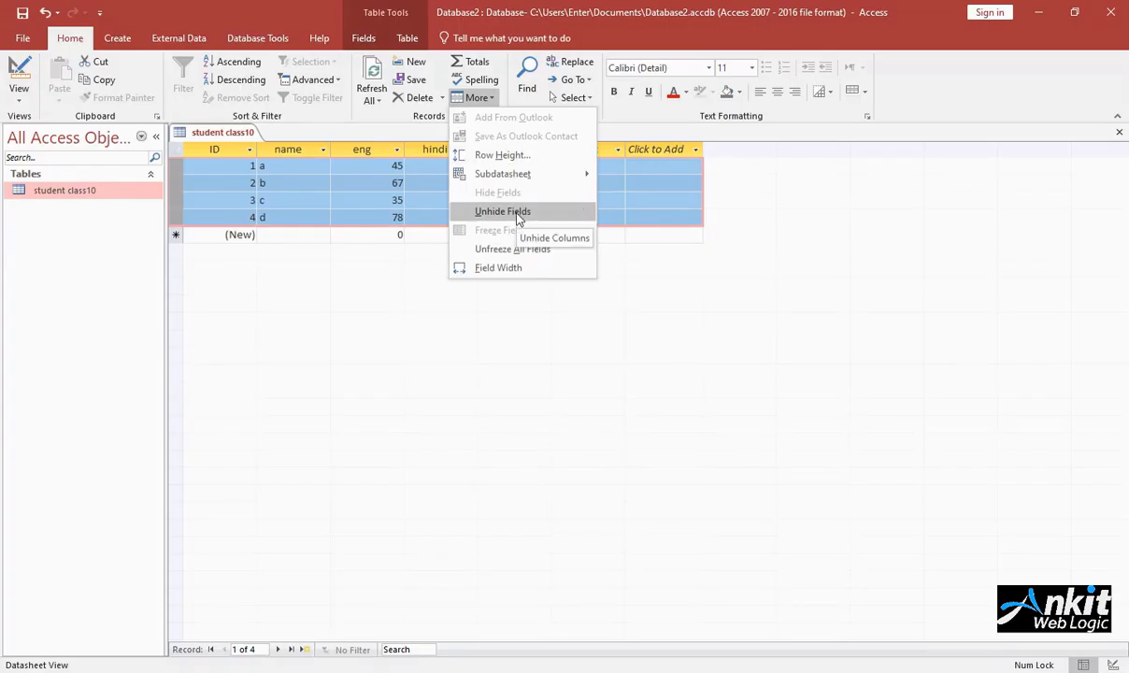
left_click(261, 175)
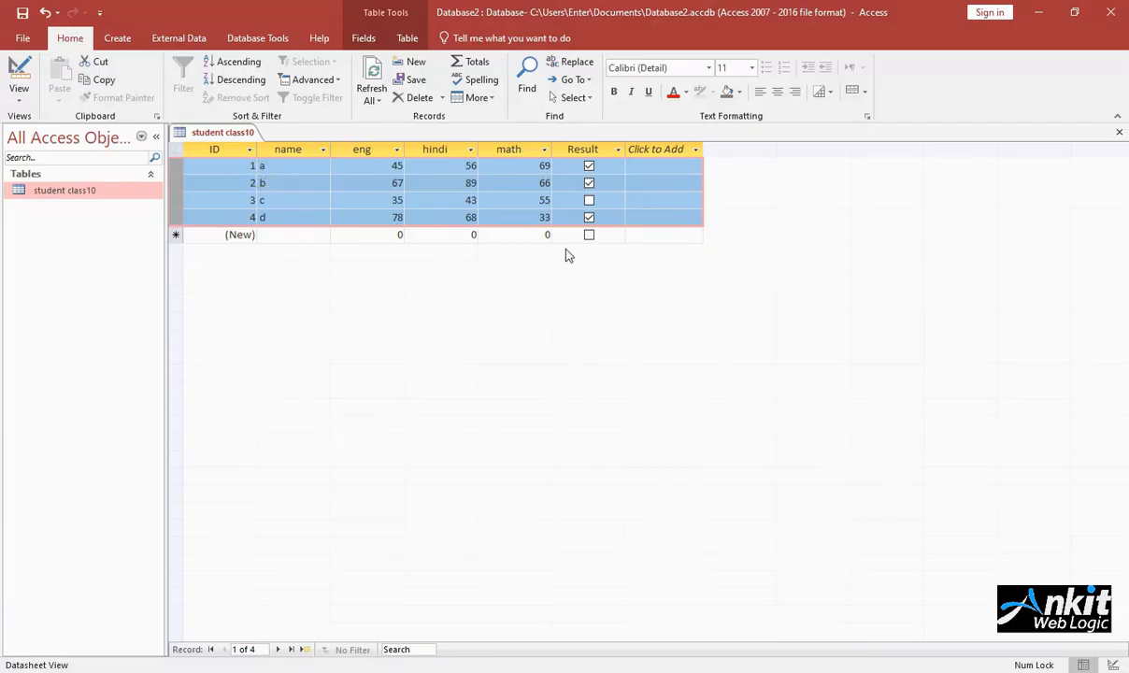
left_click(462, 93)
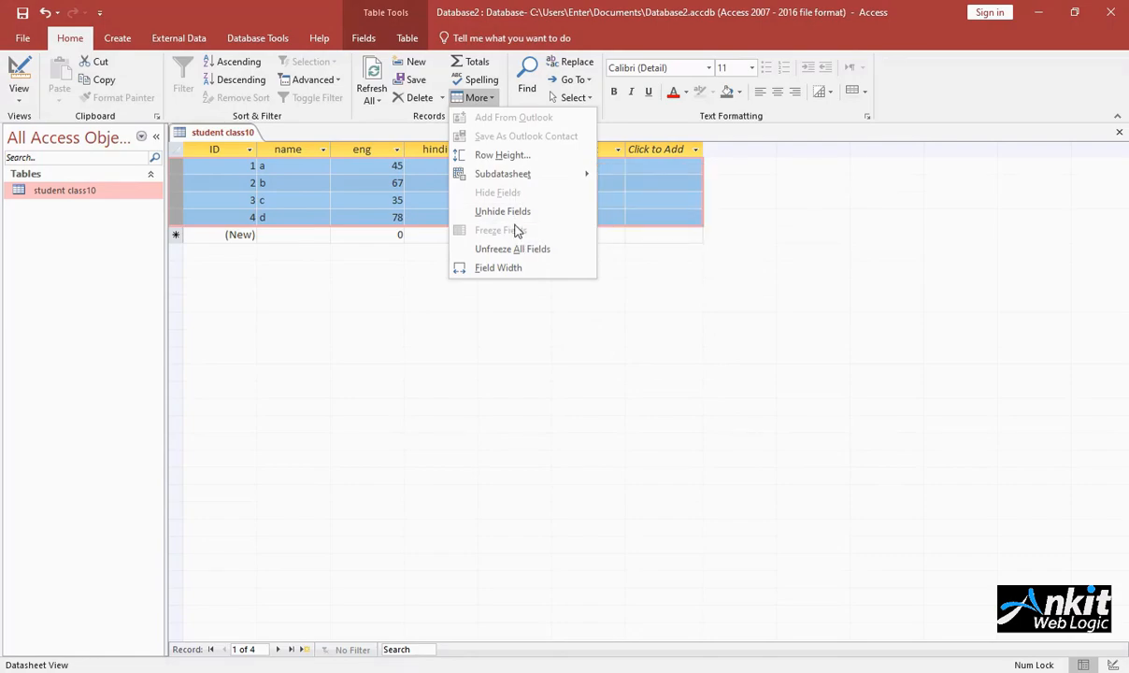
left_click(469, 99)
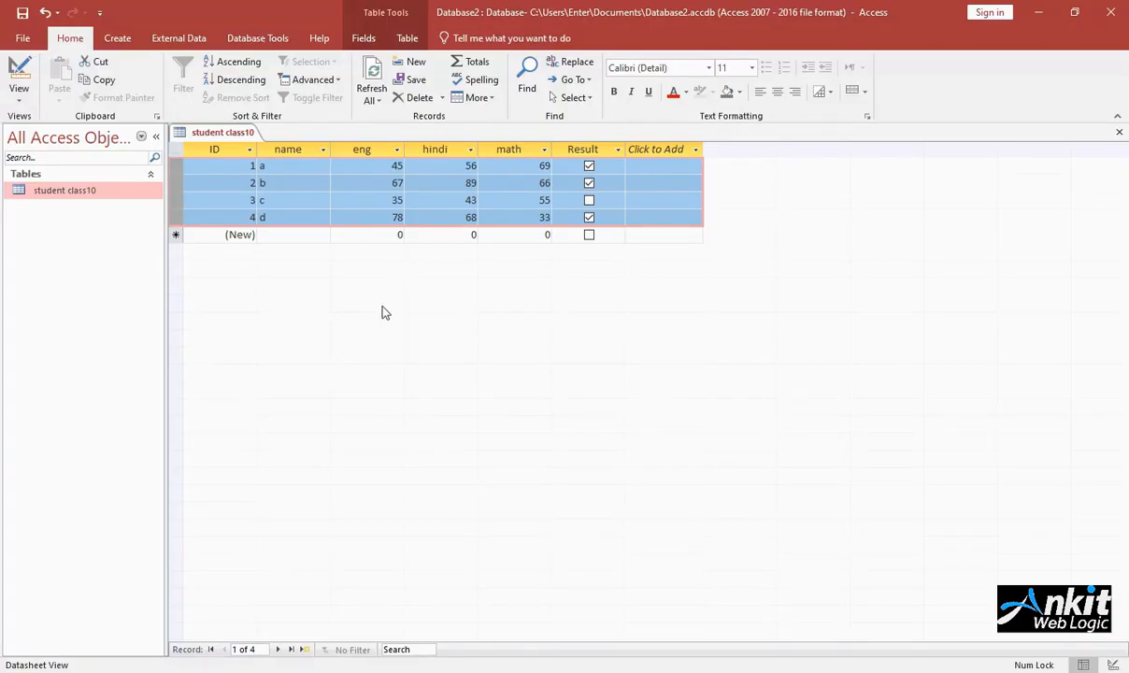
Step: Step forward through the records to the last one, then back to the first record
left_click(279, 650)
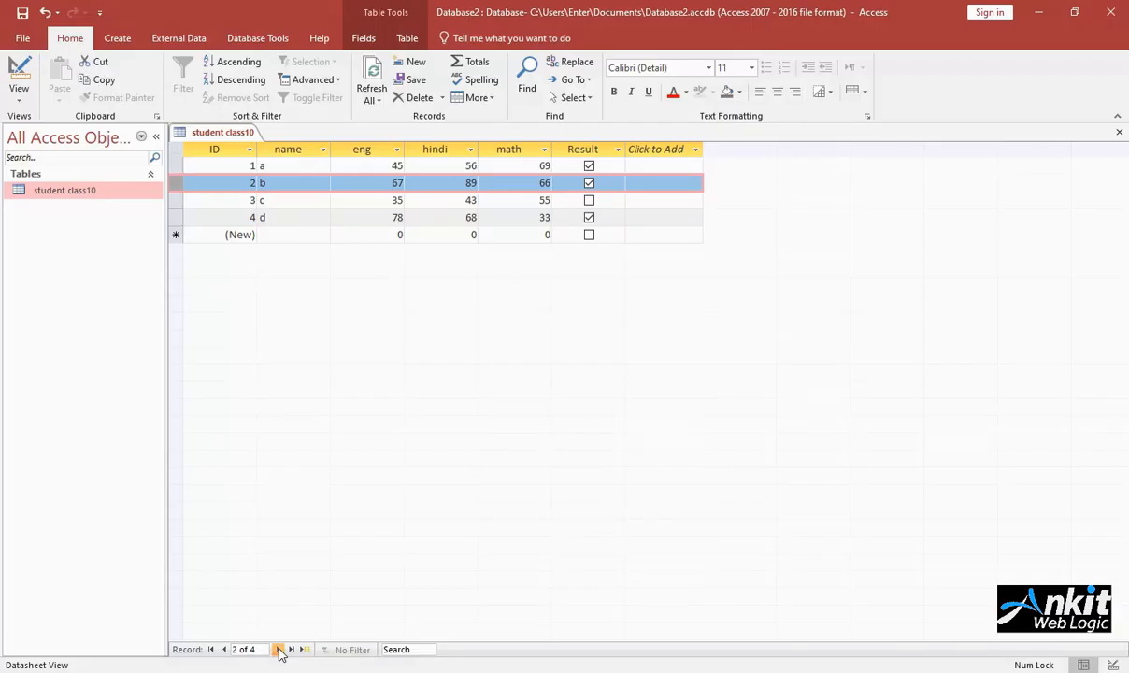
left_click(279, 649)
left_click(278, 650)
left_click(223, 650)
left_click(223, 649)
left_click(222, 649)
Step: Search the table's records for 55, then place the cursor in the name field of the blank new record
left_click(409, 650)
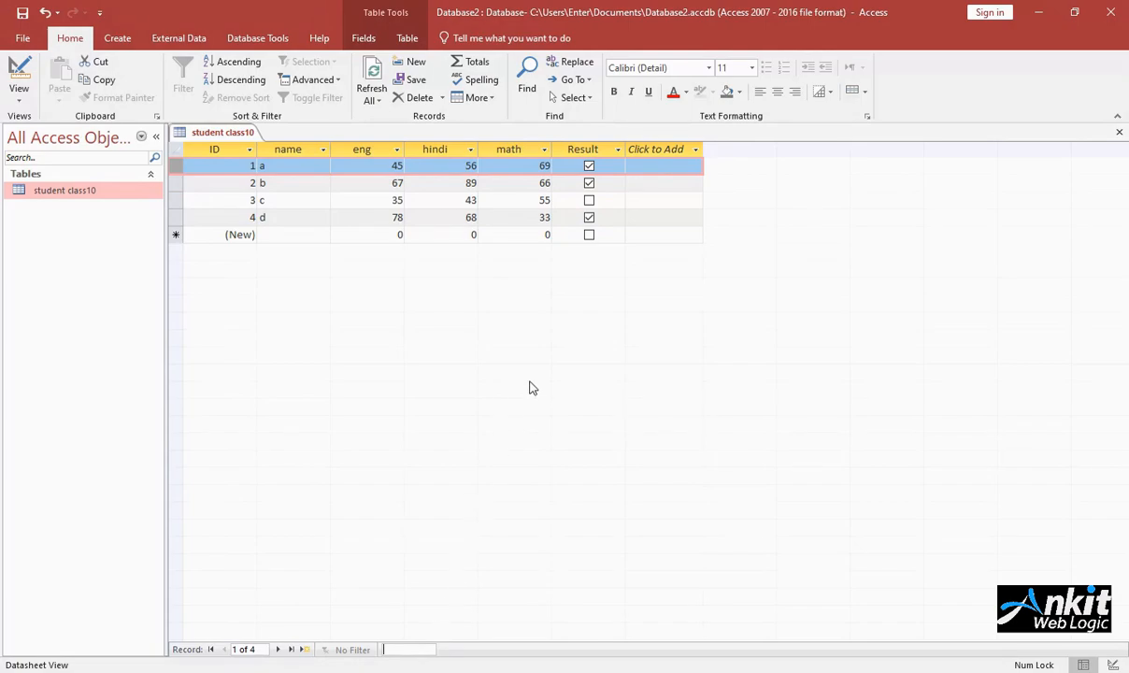
type("55")
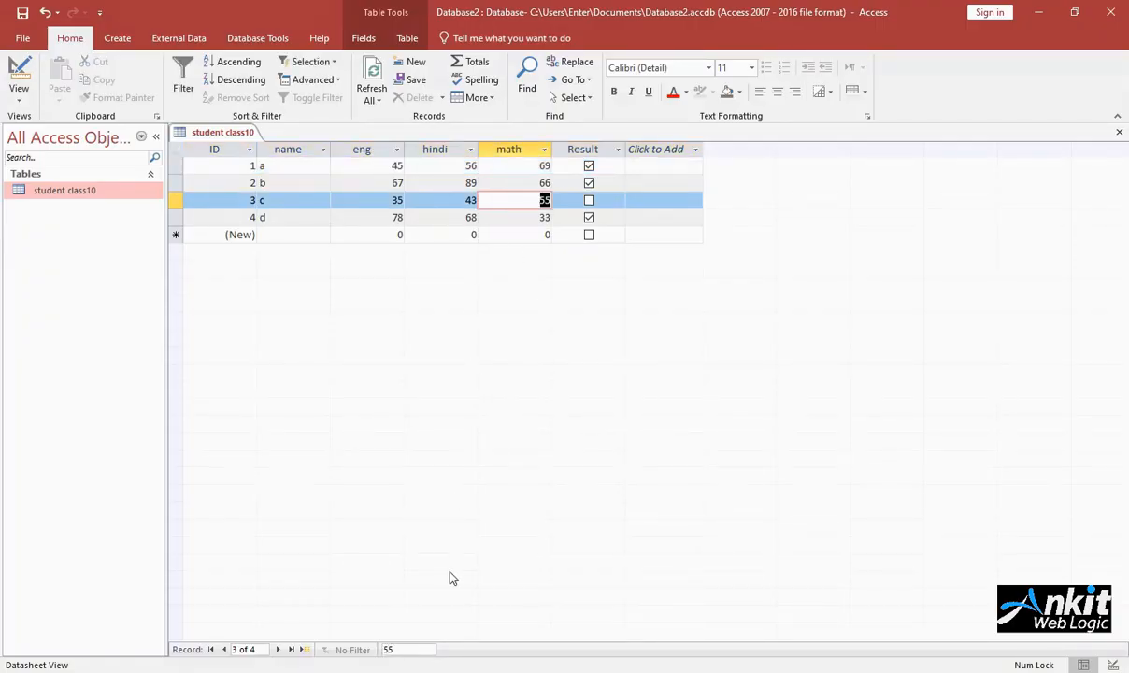
left_click(308, 235)
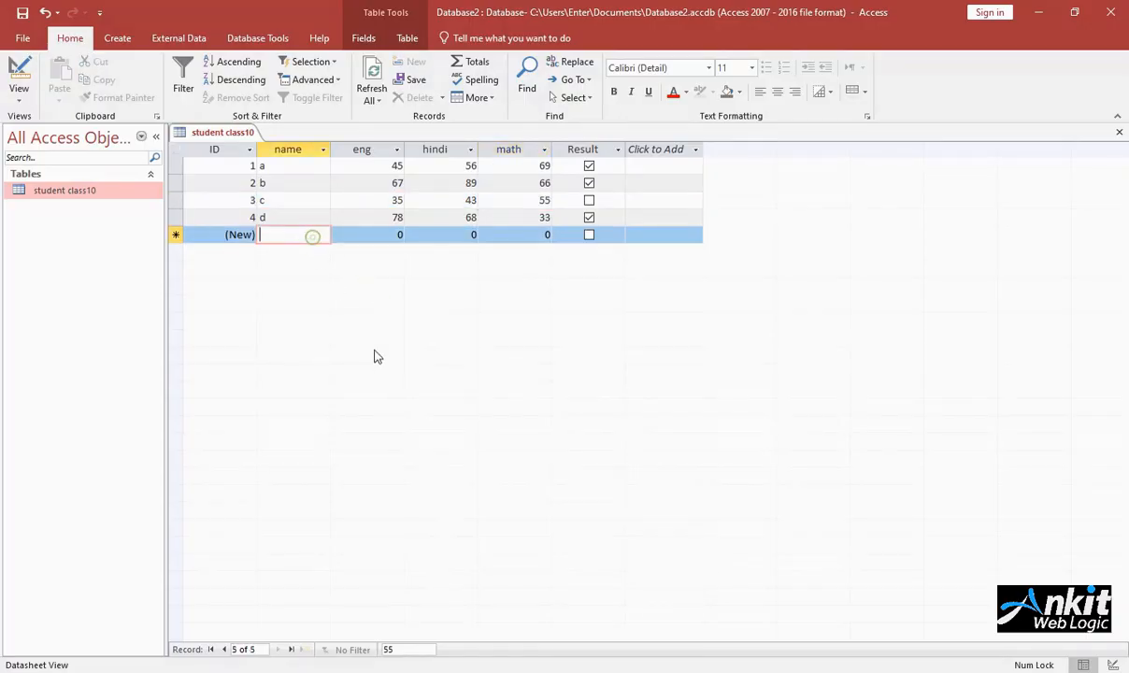